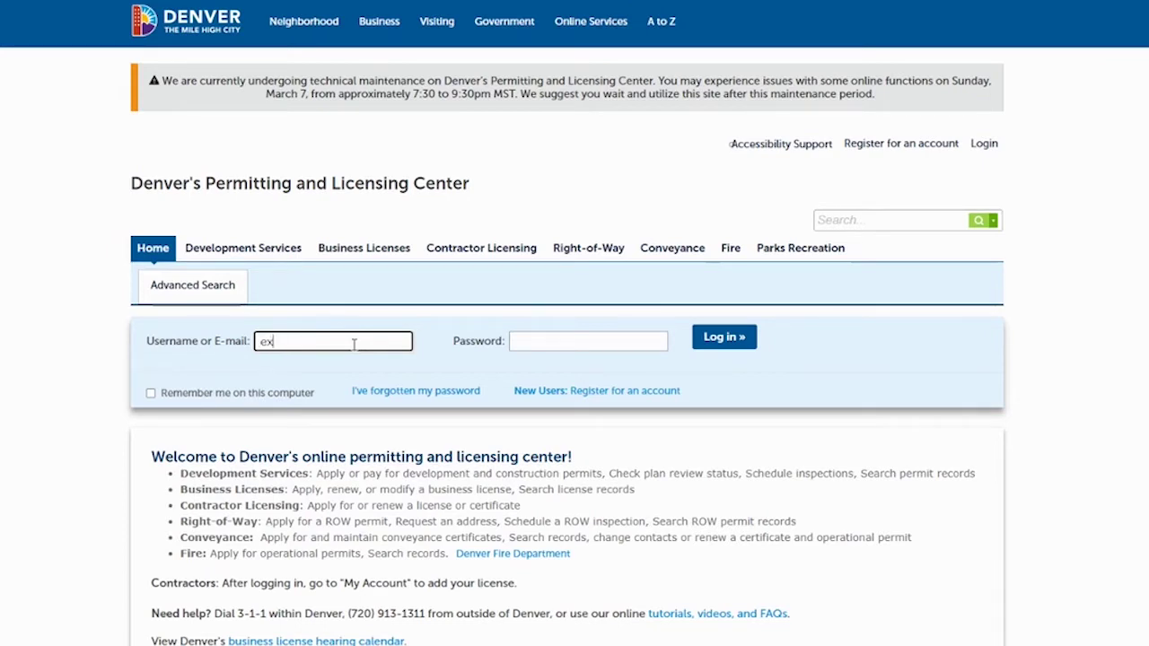
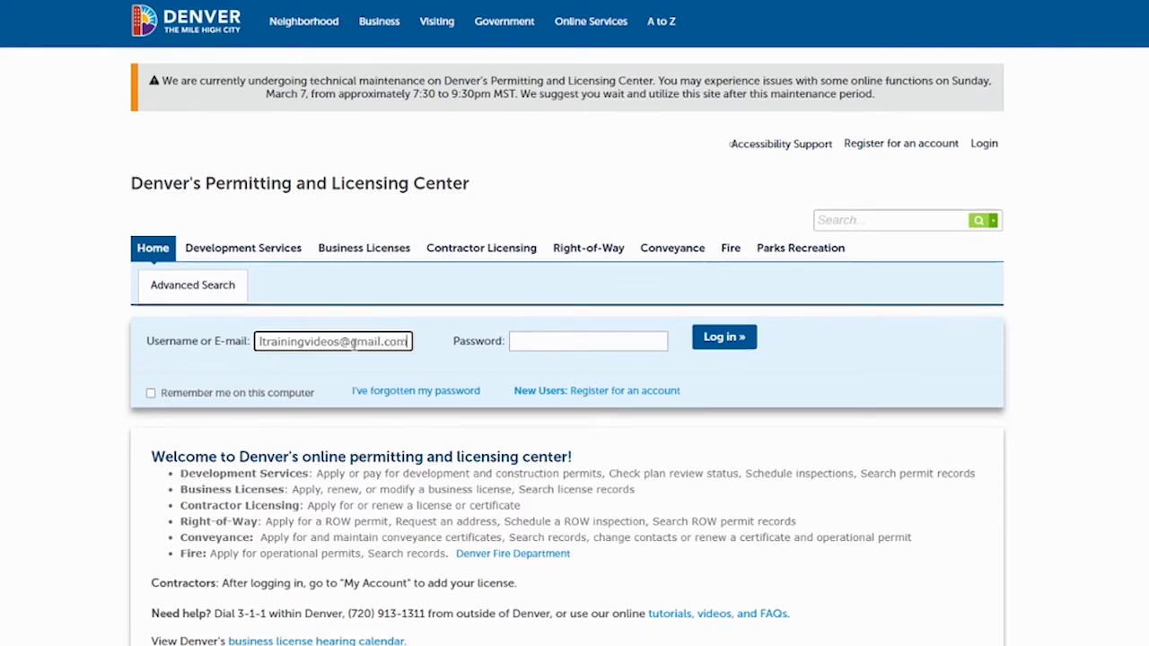
# Log in to the training account with its e-mail address and password
pyautogui.press('Tab')
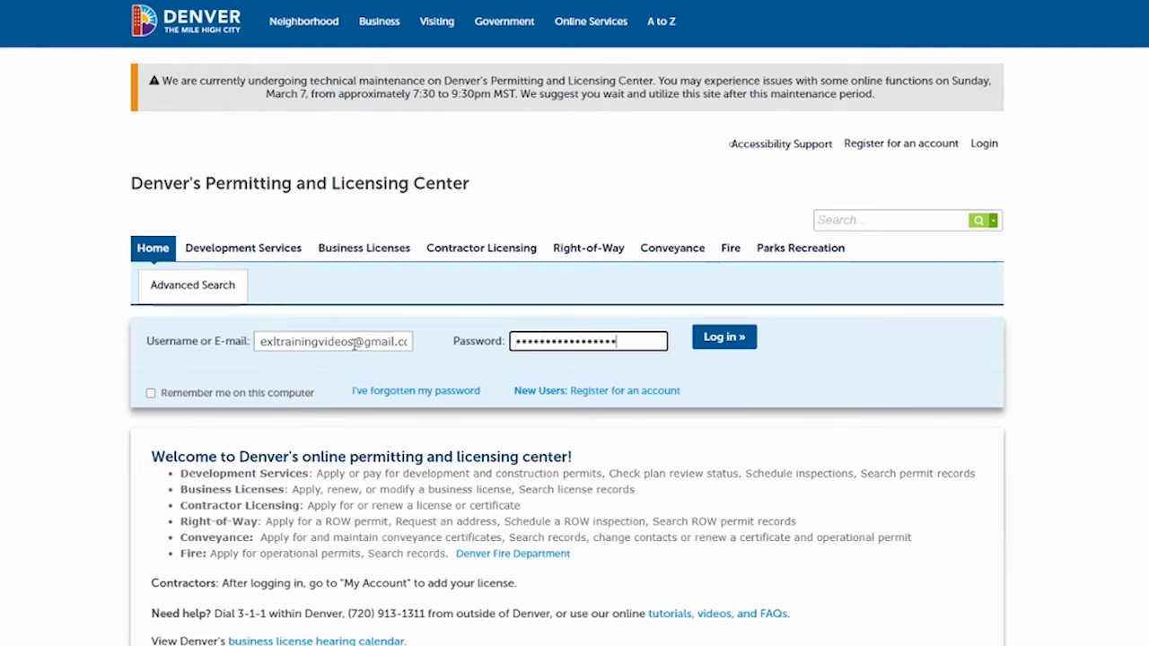
pyautogui.write('1')
pyautogui.click(722, 337)
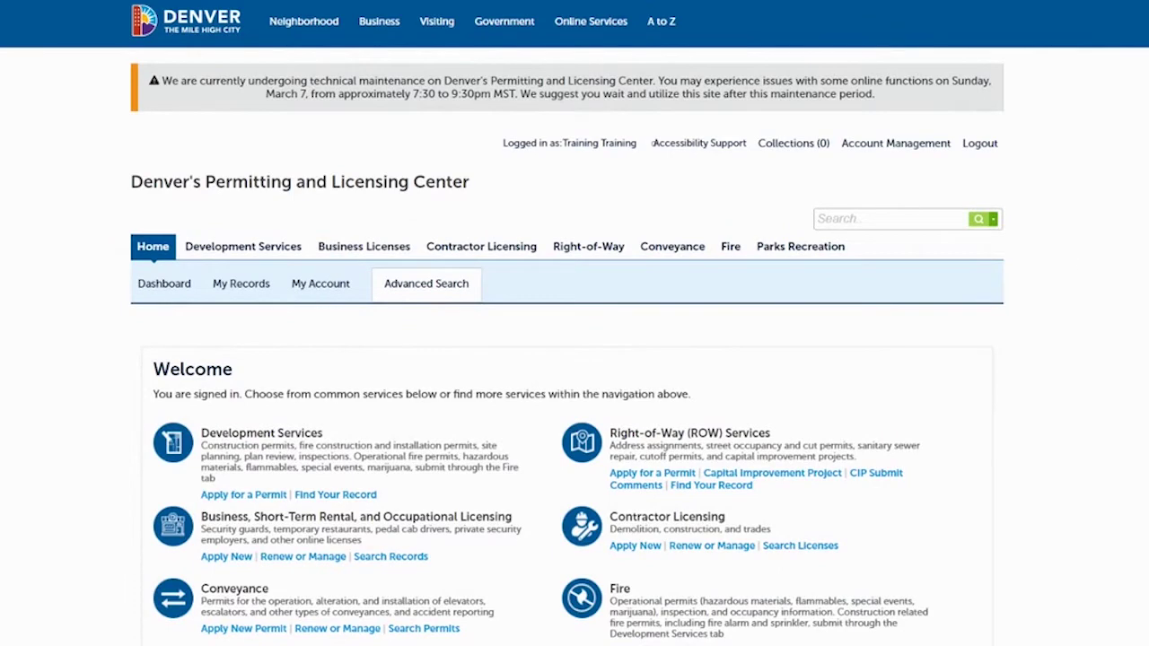
pyautogui.scroll(-1, 575, 324)
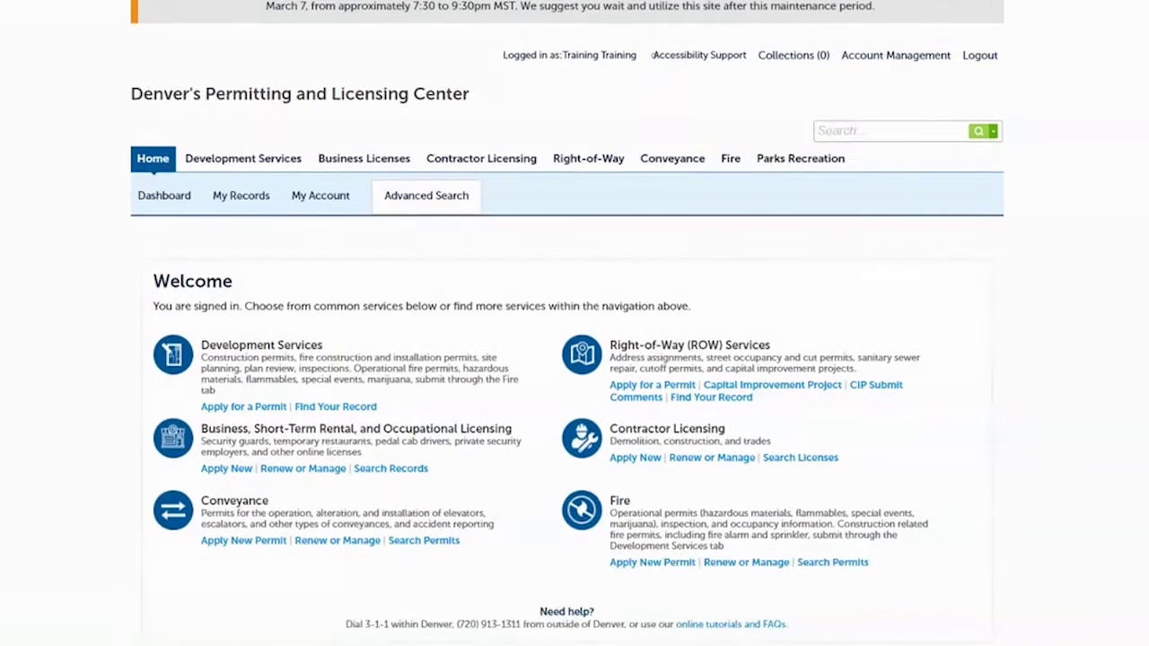
# Under My Records > Business Licenses, renew Licensed Establishment license 2021-LE-0000104
pyautogui.click(240, 201)
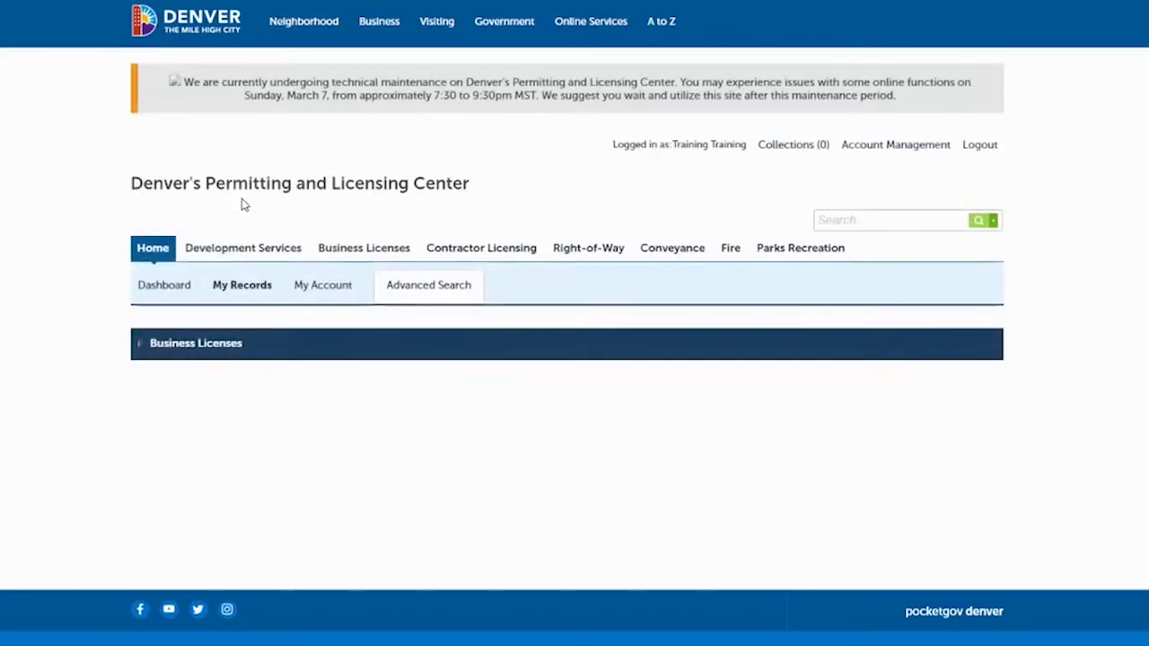
pyautogui.click(141, 348)
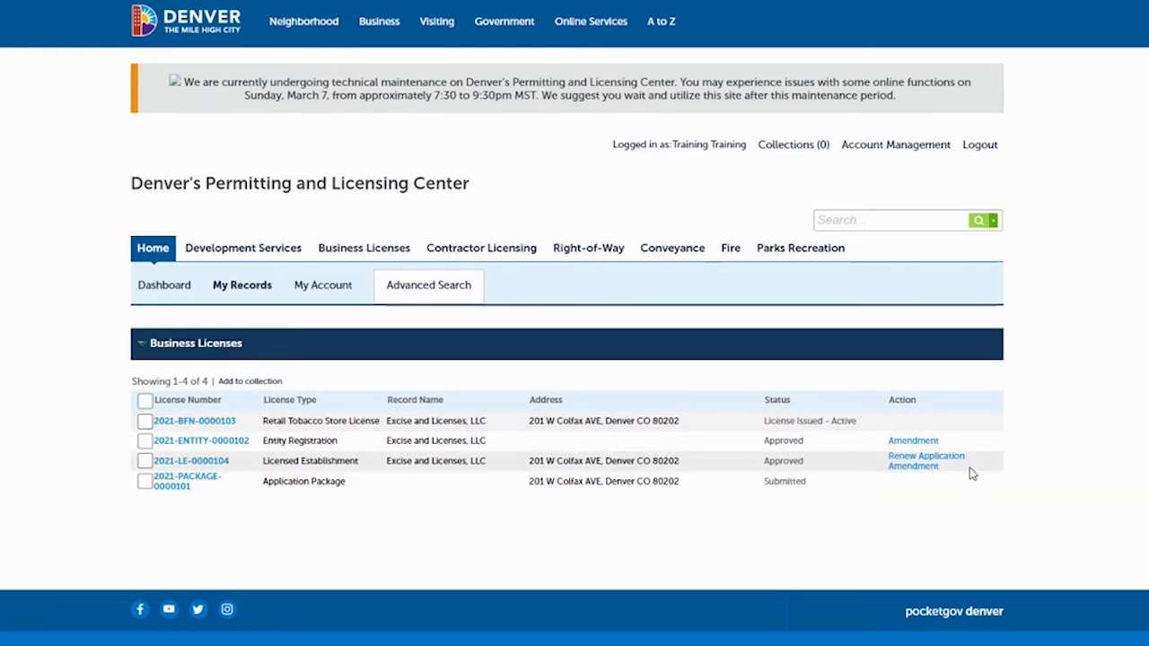
pyautogui.click(925, 456)
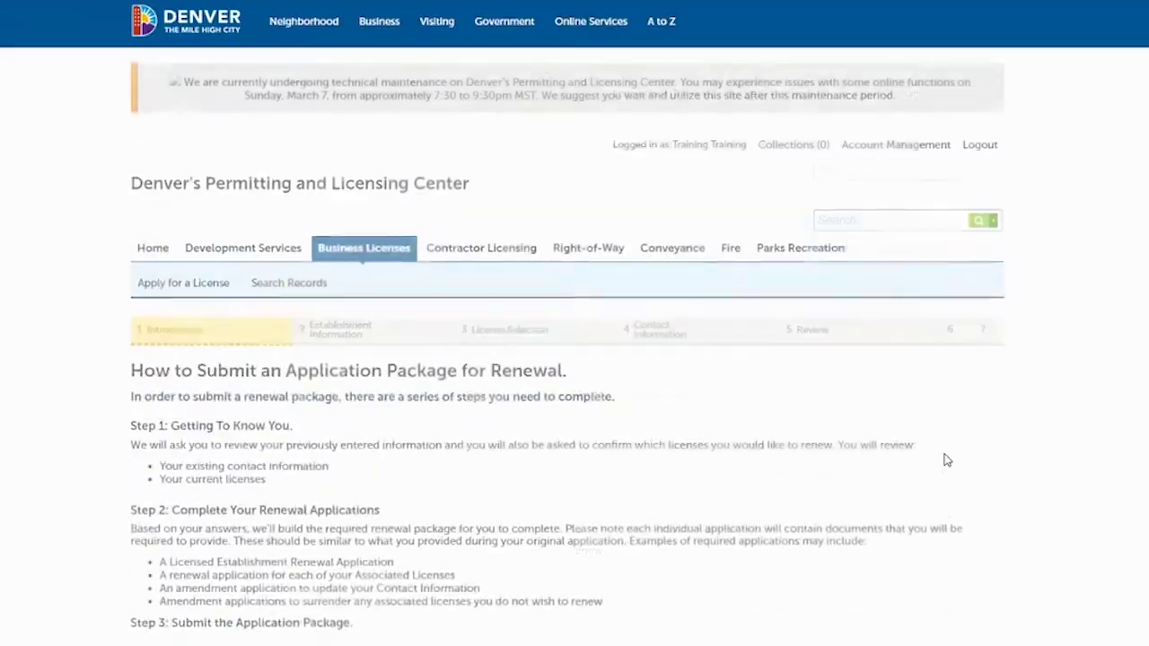
# Get Started to reach License Selection, with both licenses marked Renew Now
pyautogui.scroll(-3, 574, 359)
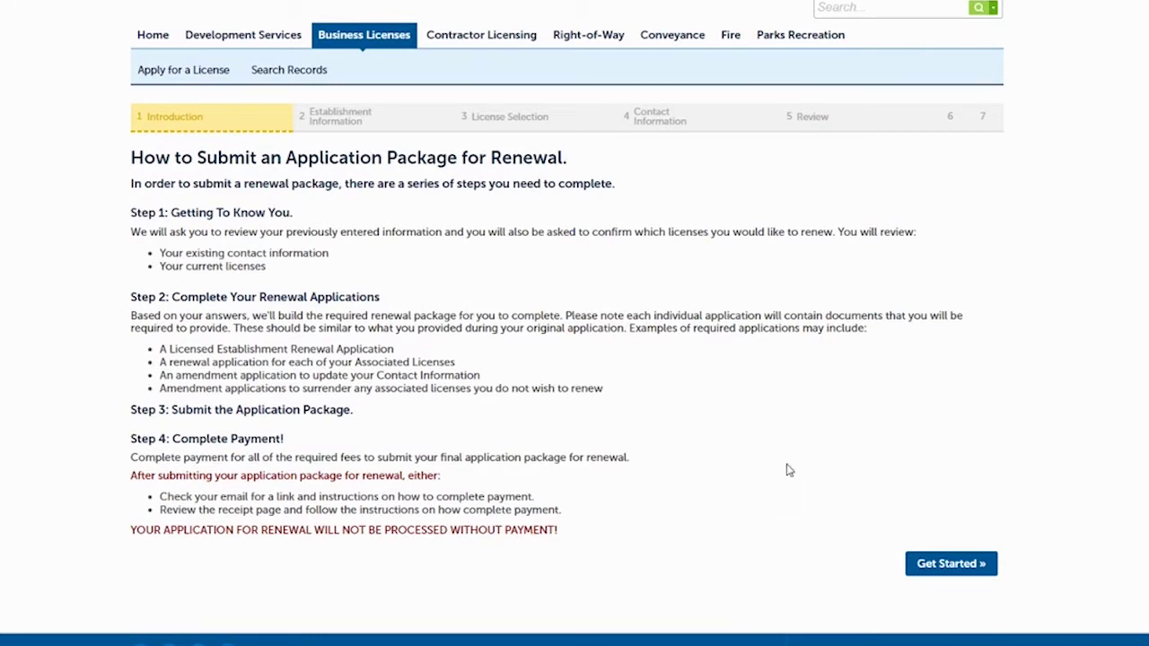
pyautogui.click(946, 563)
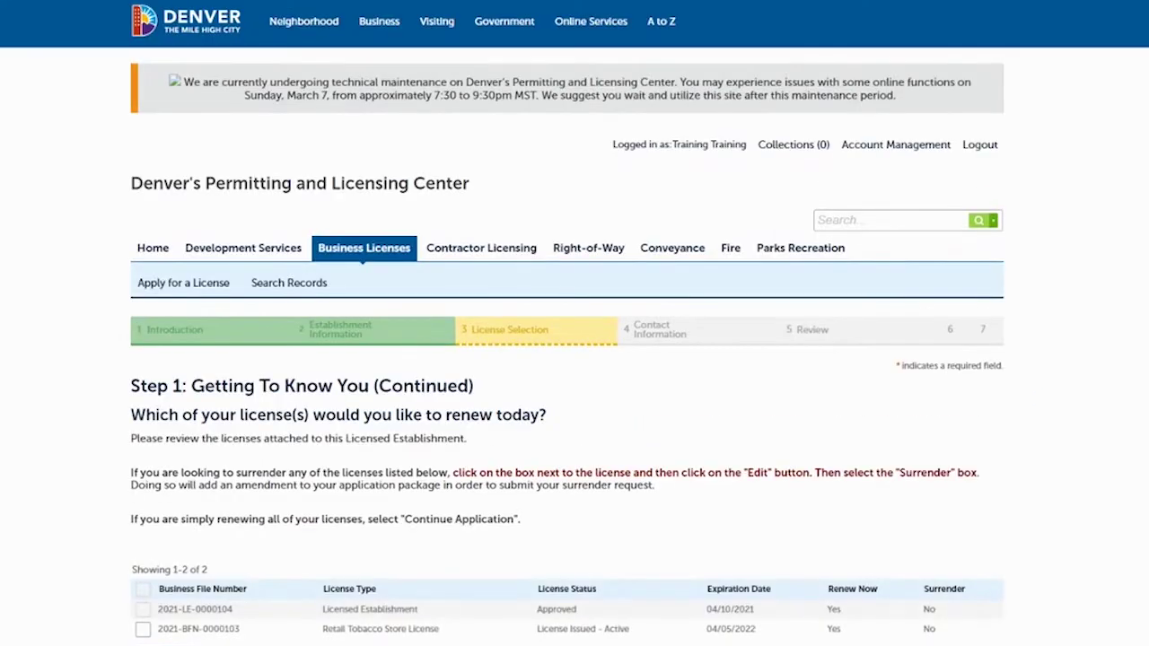
pyautogui.scroll(-2, 574, 359)
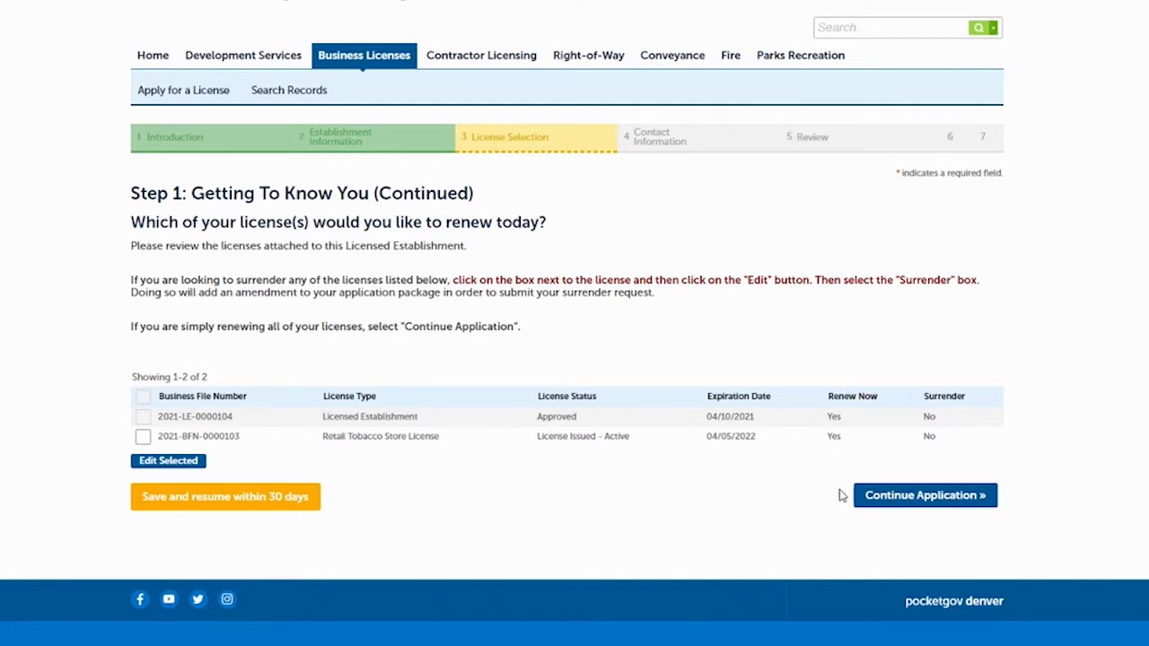
# Renew both licenses, leaving the main contact and mailing address unchanged
pyautogui.click(902, 499)
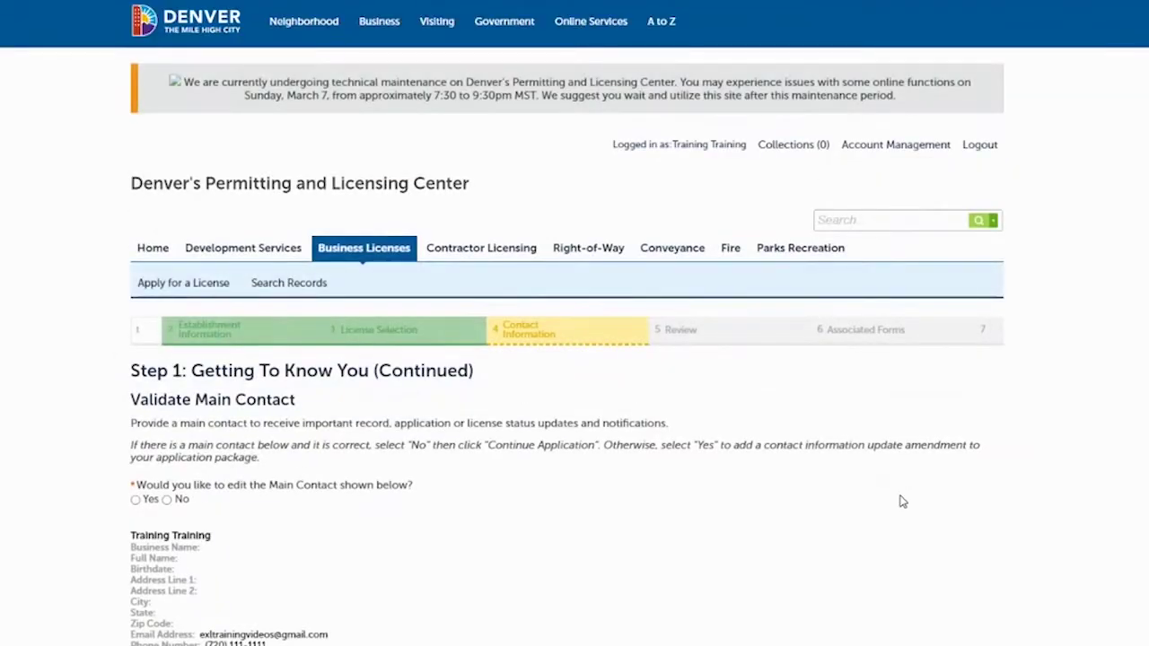
pyautogui.scroll(-2, 849, 246)
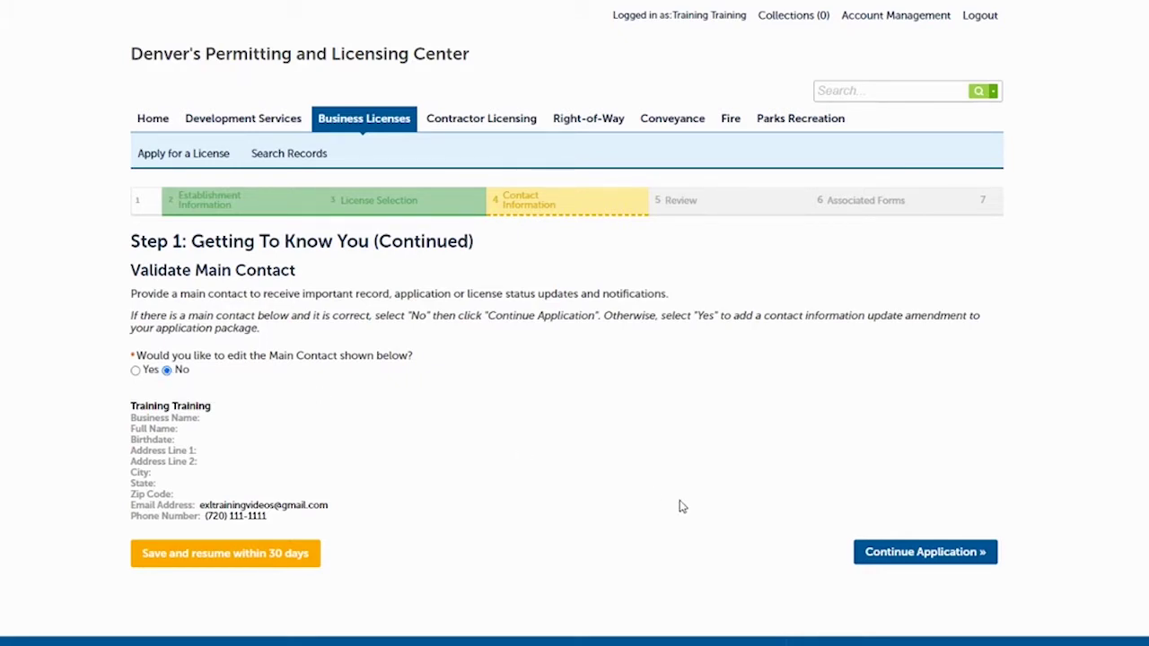
pyautogui.click(901, 552)
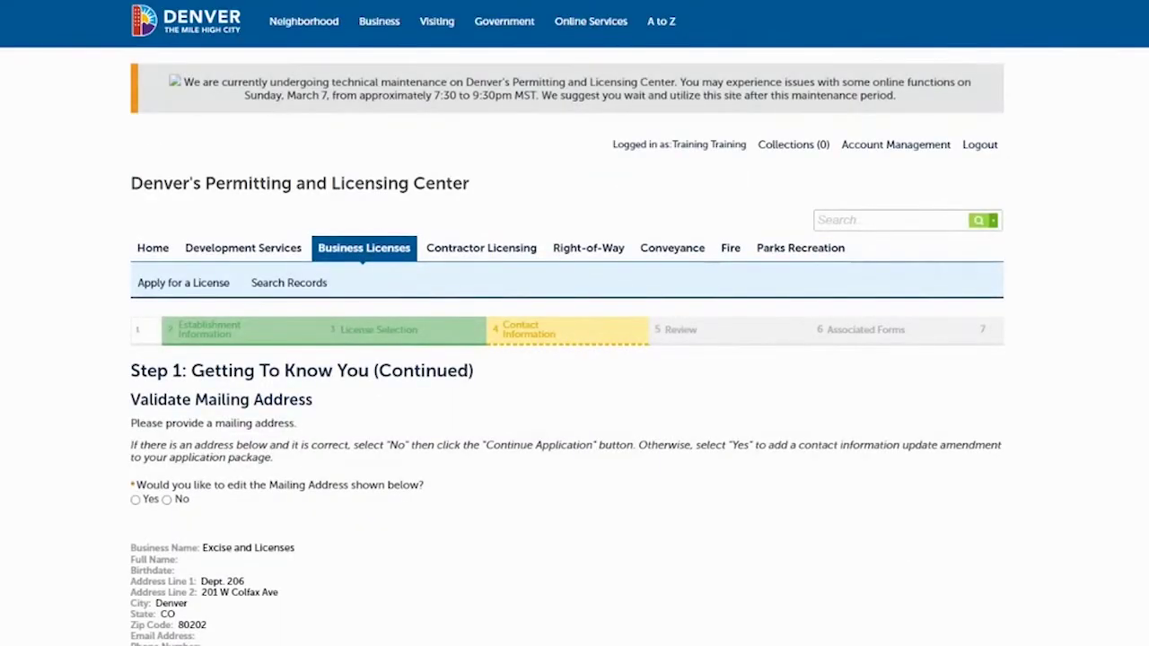
pyautogui.scroll(-2, 713, 203)
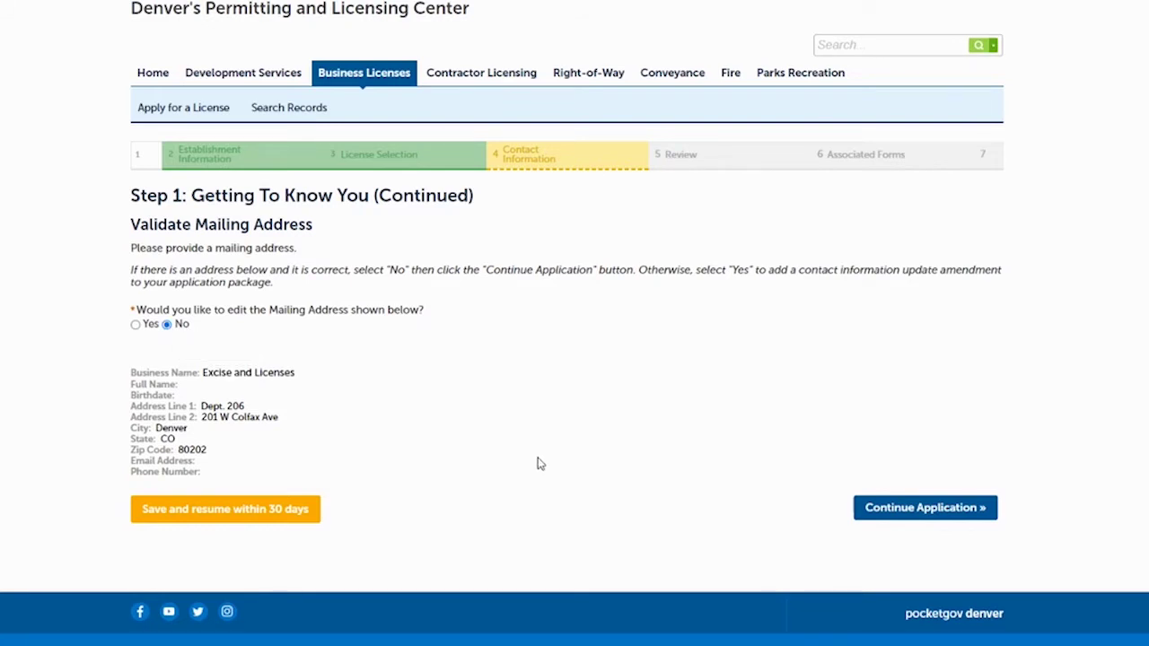
pyautogui.click(910, 509)
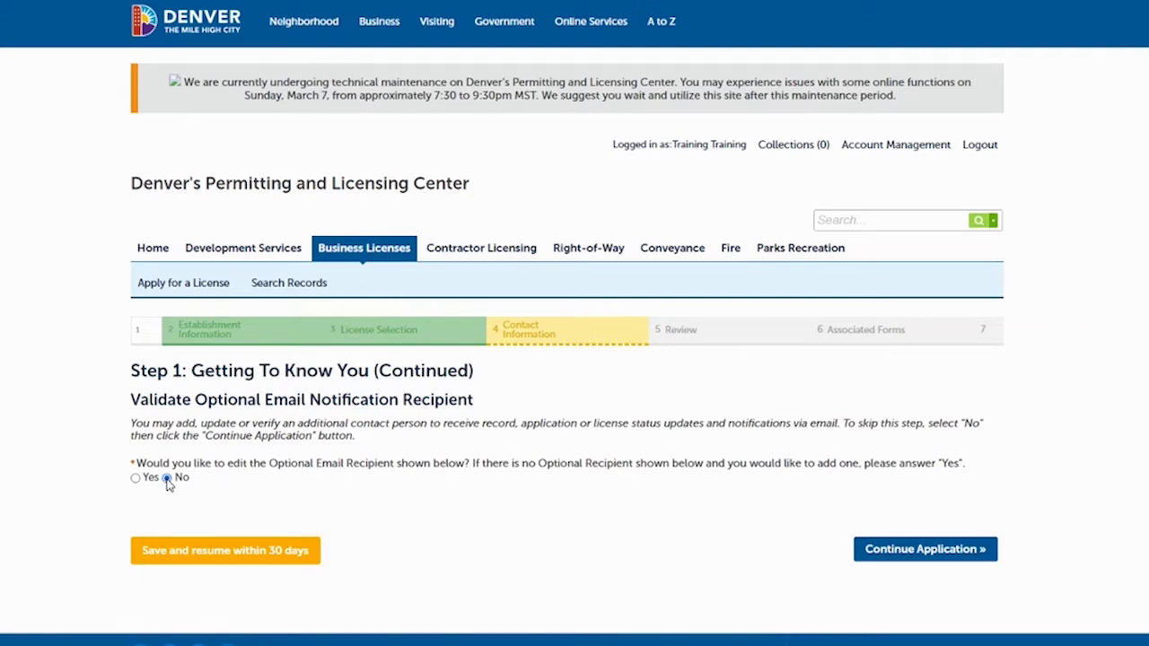
# Skip the optional e-mail recipient, accept the oath, and create the renewal application package
pyautogui.click(909, 551)
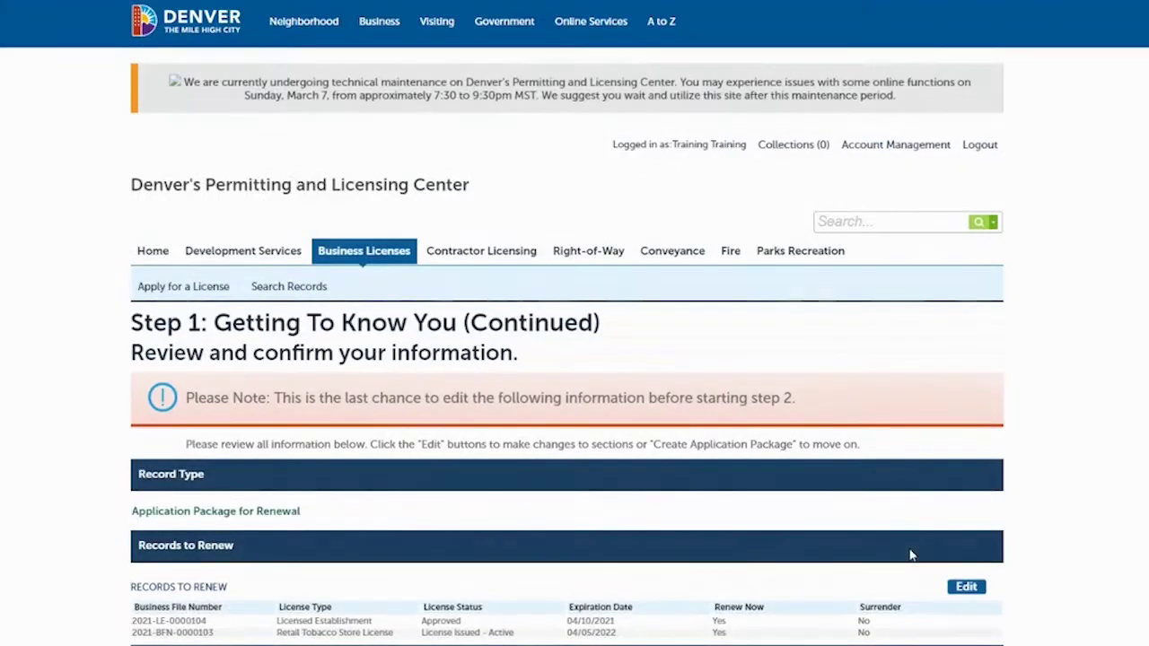
pyautogui.scroll(-4, 567, 359)
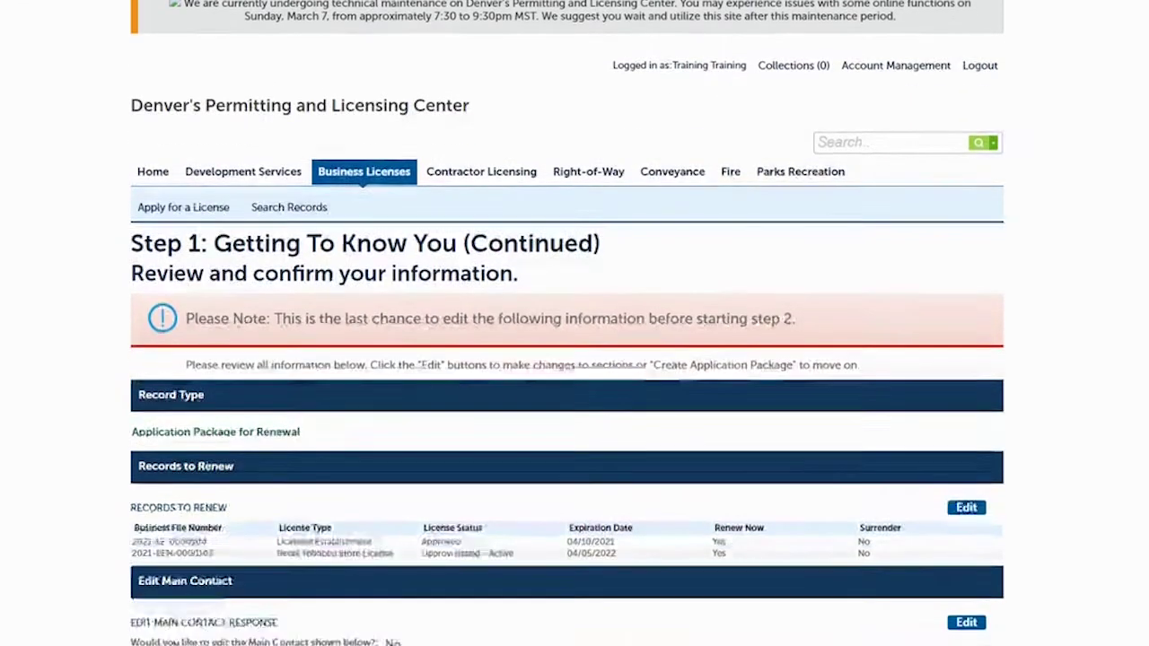
pyautogui.scroll(-1, 567, 359)
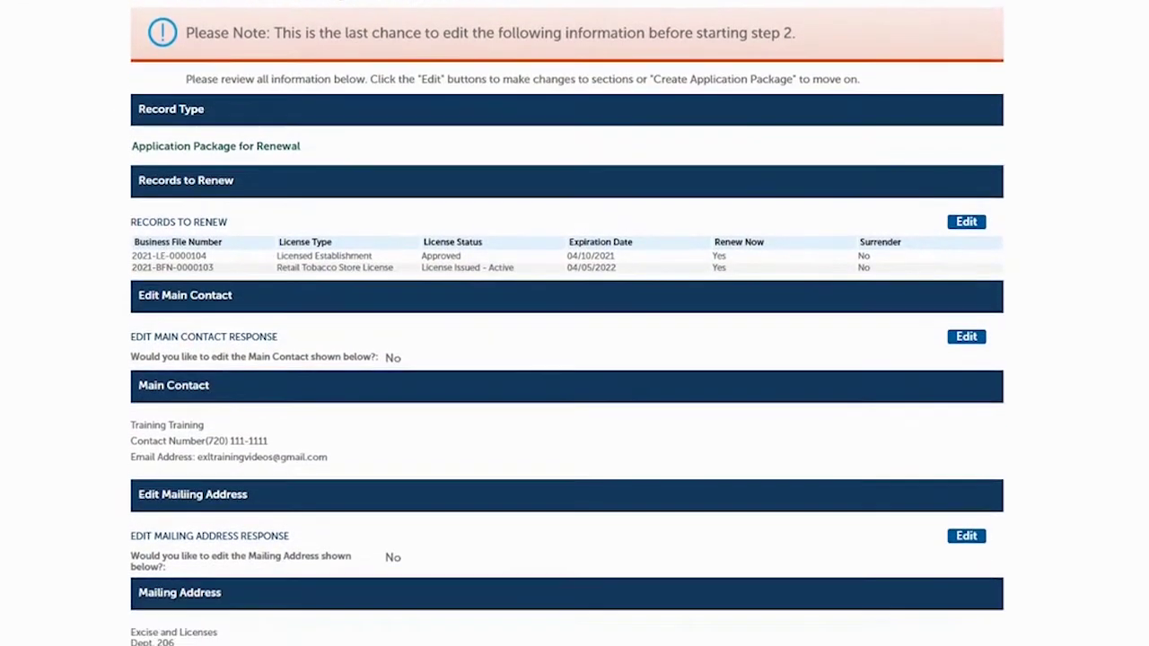
pyautogui.scroll(-2, 567, 359)
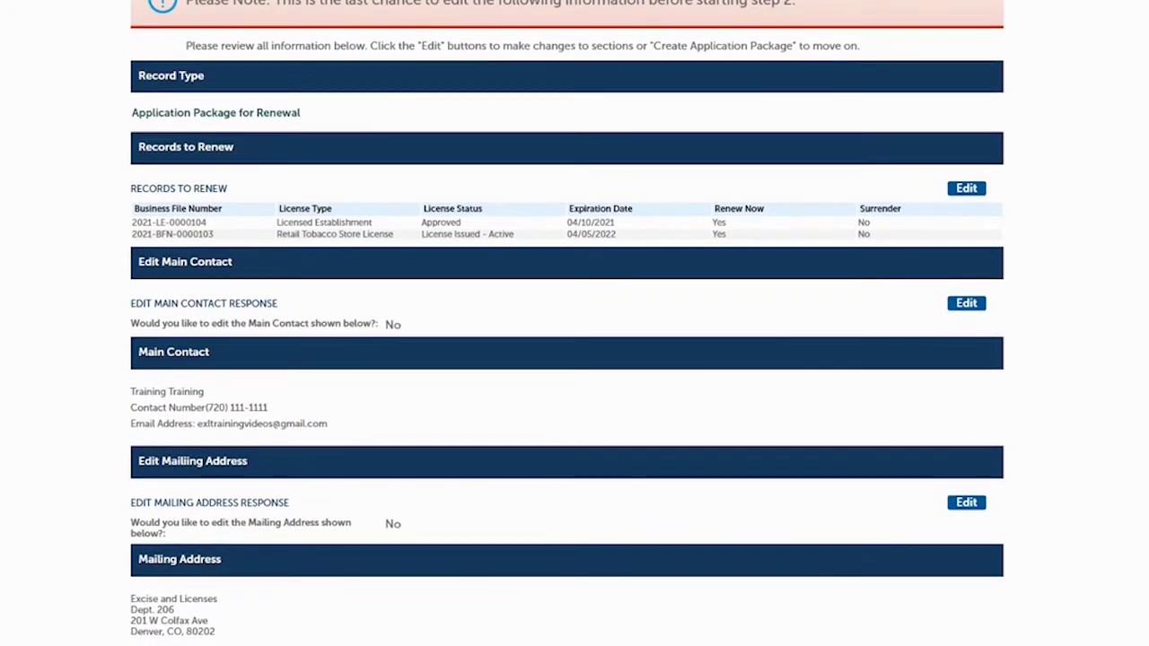
pyautogui.scroll(-1, 567, 359)
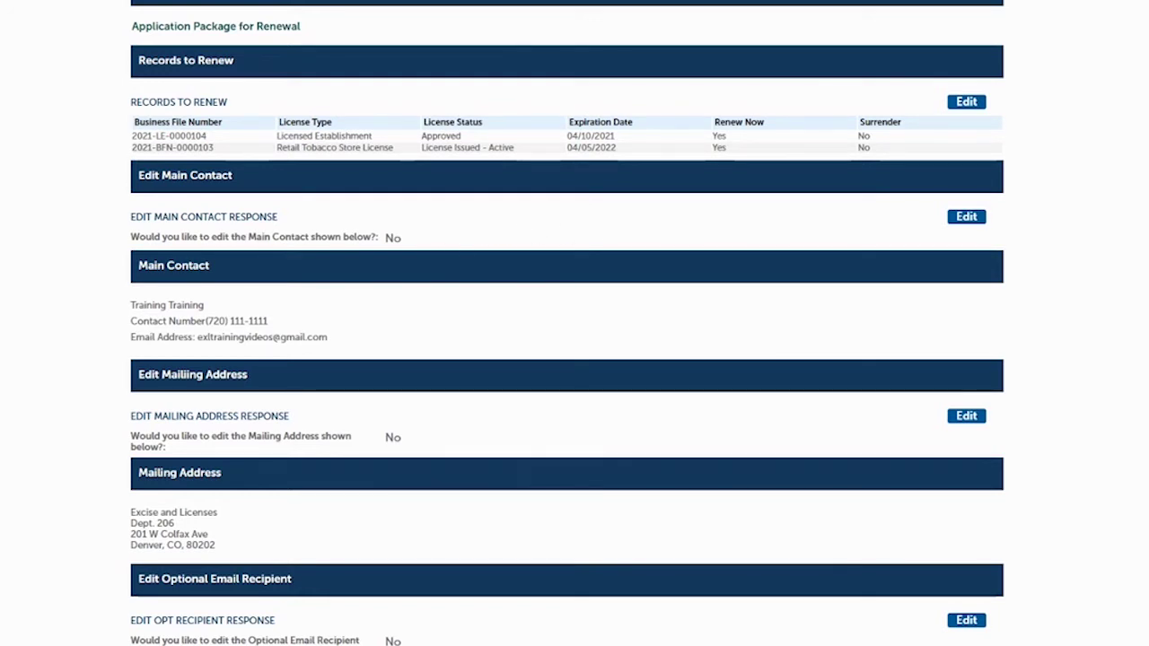
pyautogui.scroll(-2, 567, 323)
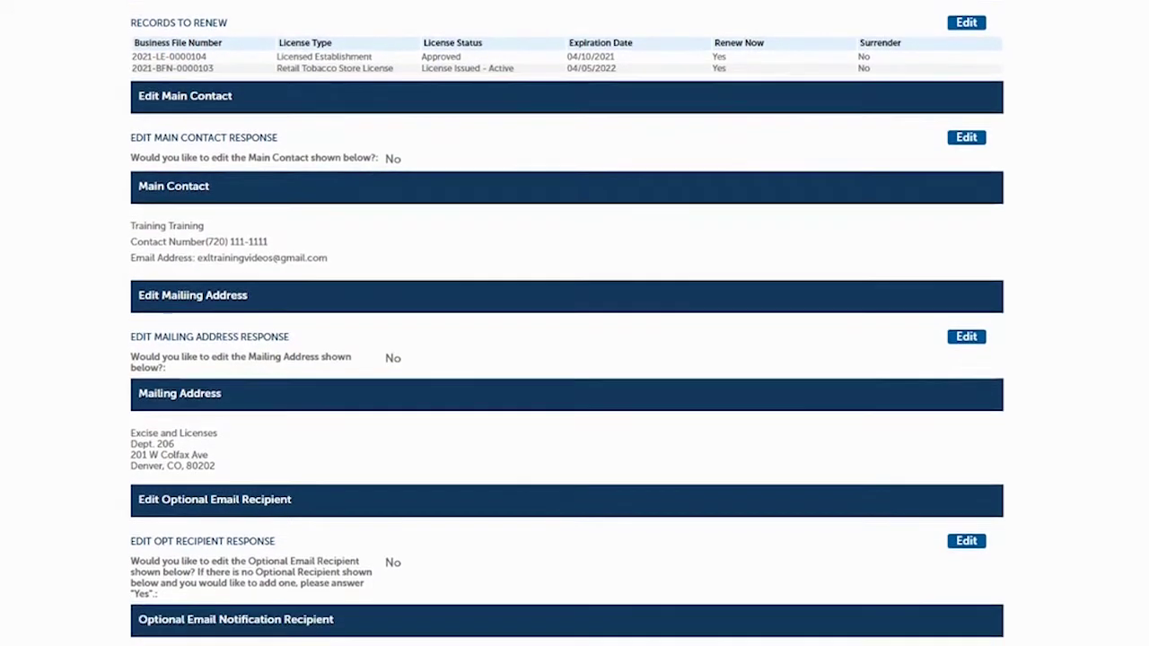
pyautogui.scroll(-6, 567, 323)
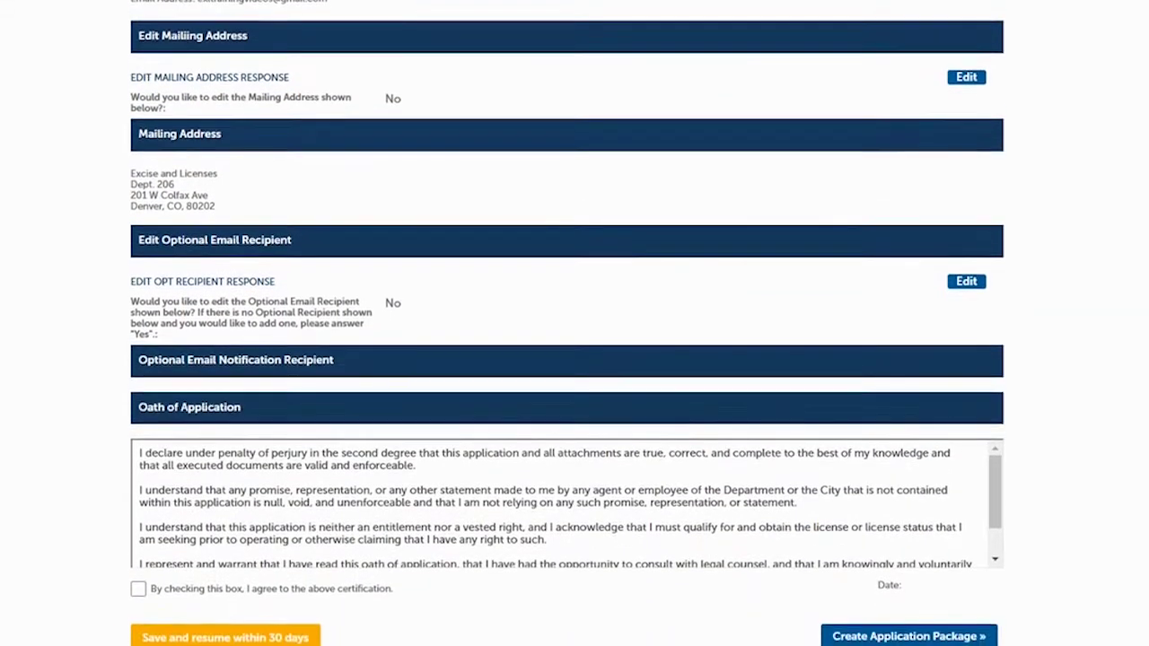
pyautogui.scroll(-1, 568, 323)
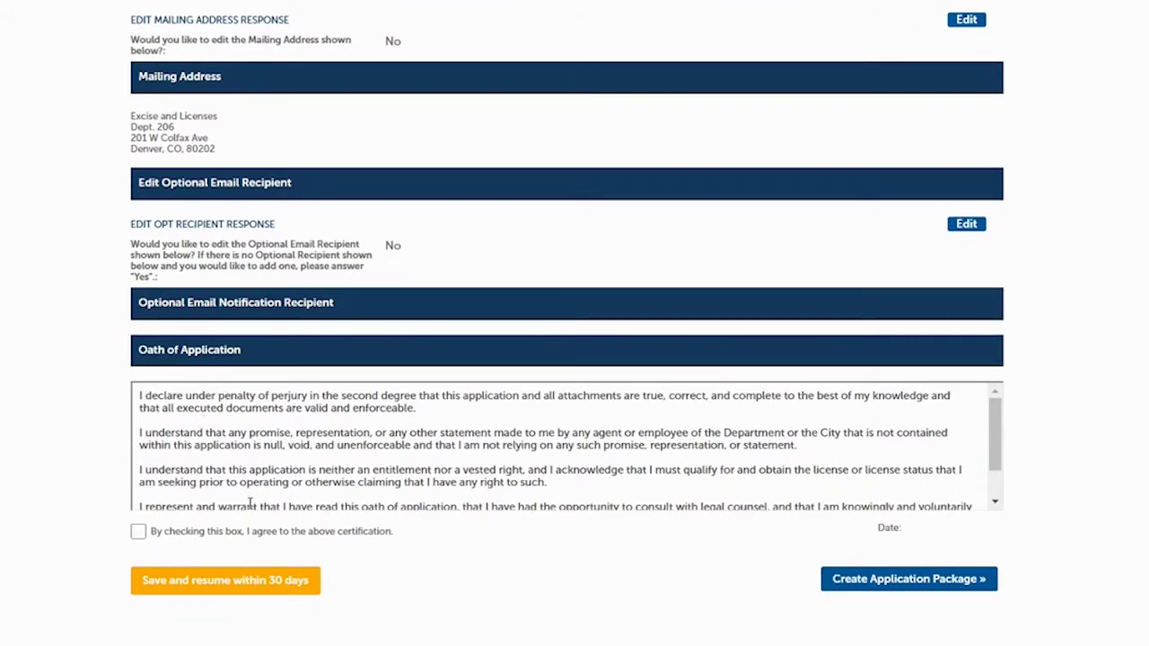
pyautogui.click(139, 533)
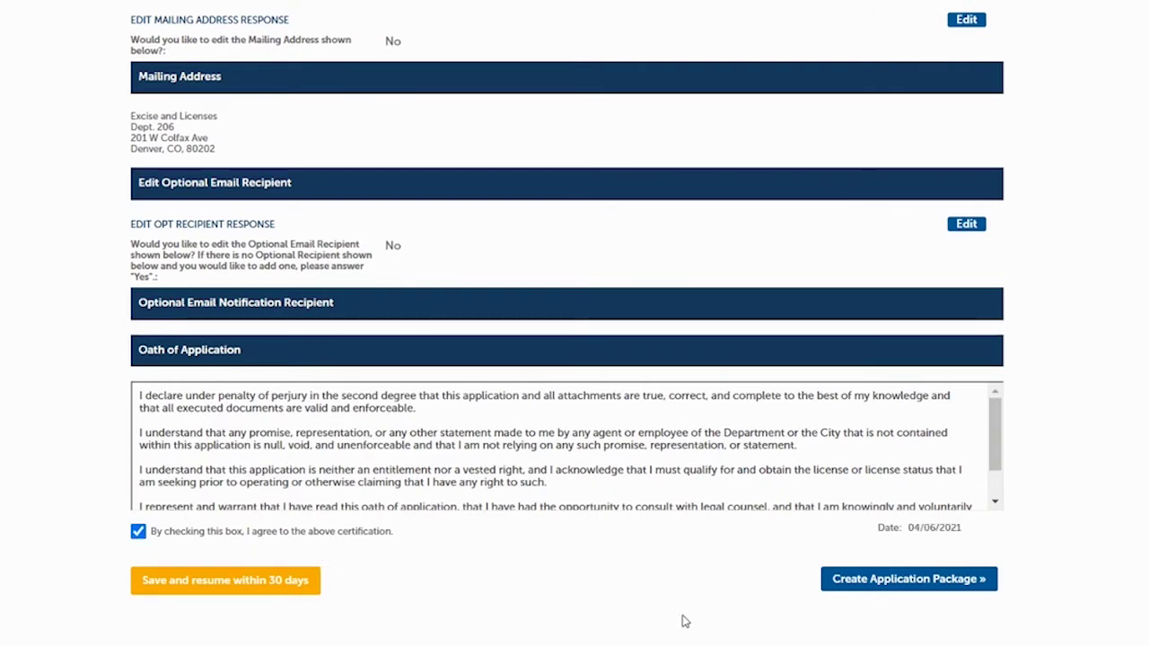
pyautogui.click(880, 579)
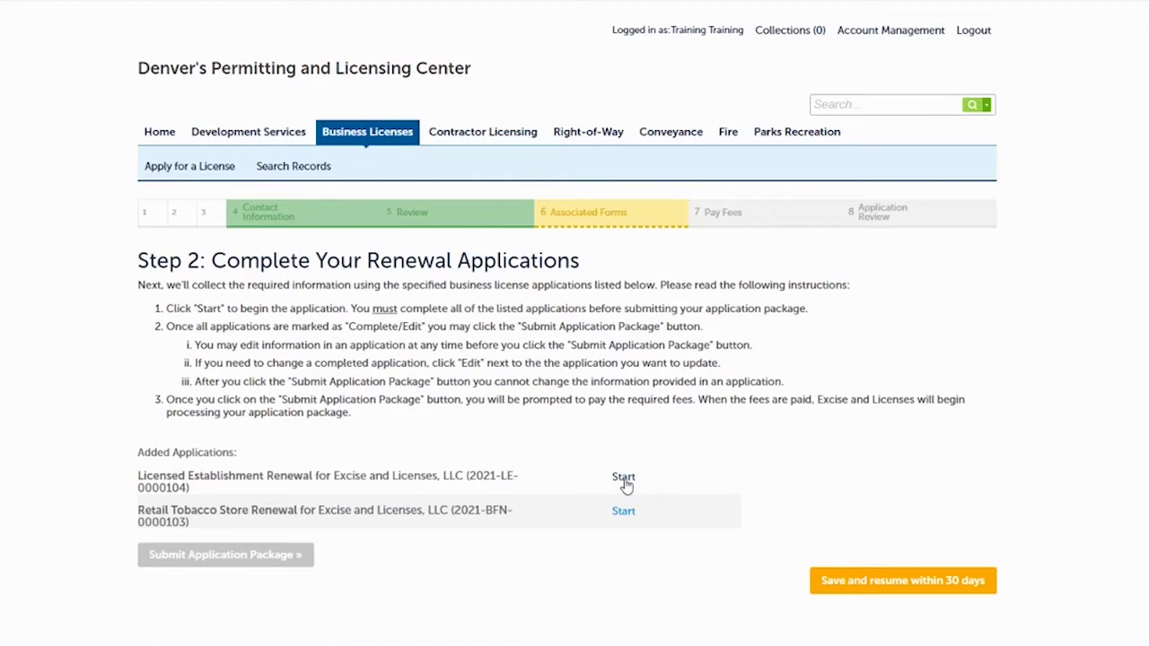
# Start the Licensed Establishment renewal and confirm the establishment location
pyautogui.click(623, 478)
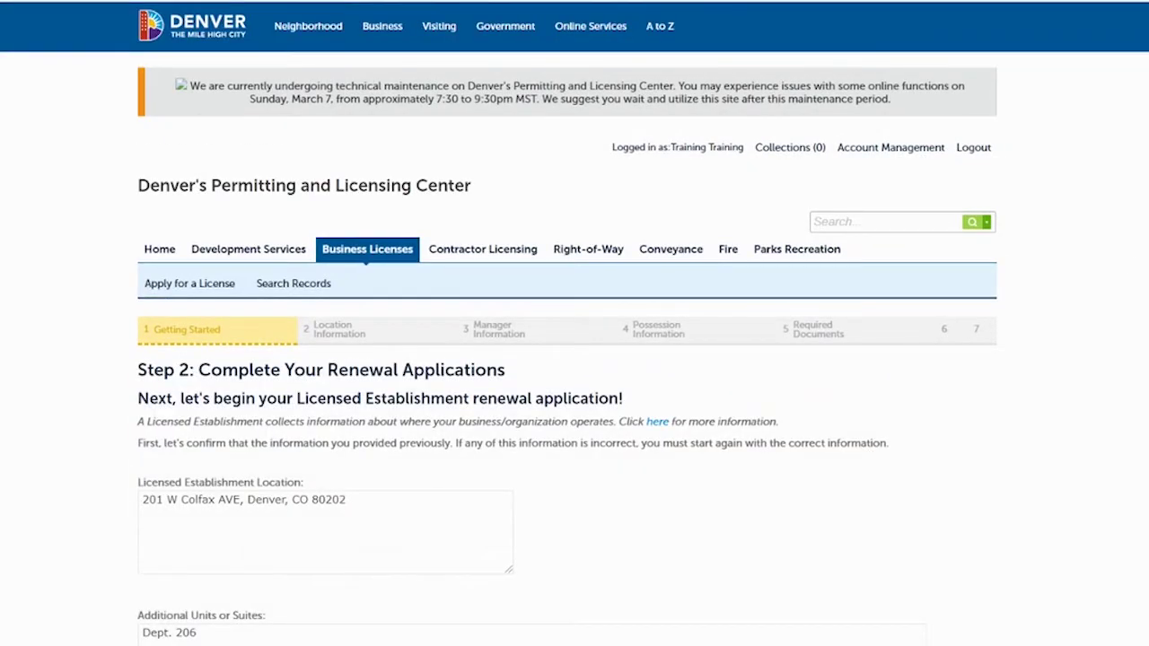
pyautogui.scroll(-3, 574, 359)
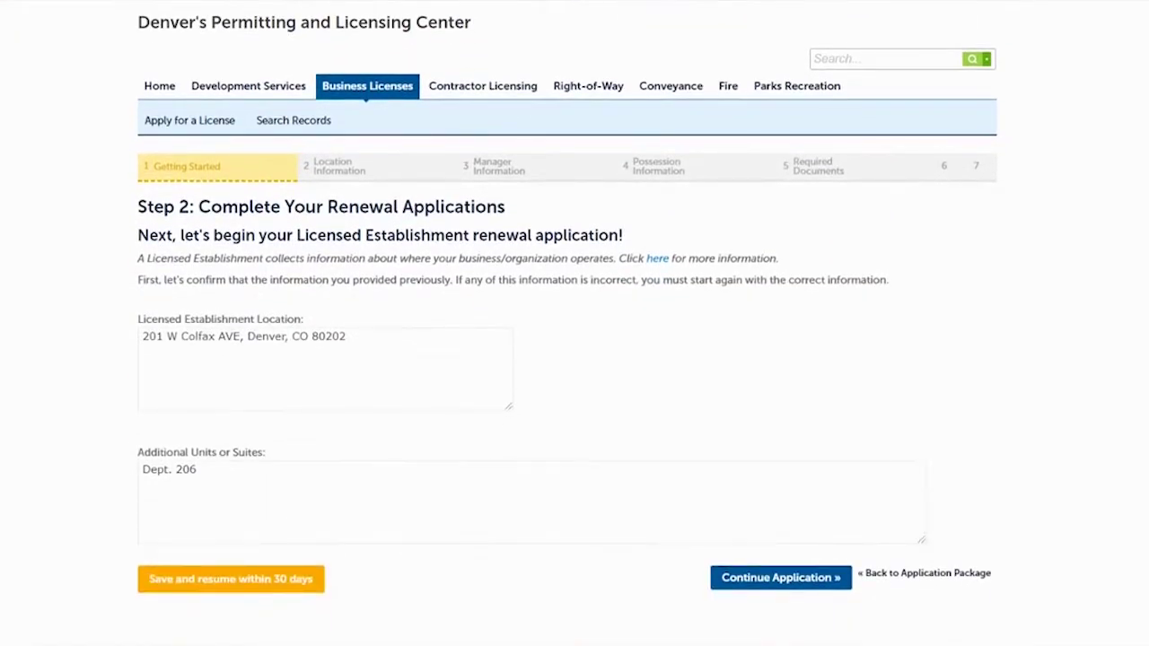
pyautogui.scroll(-1, 575, 360)
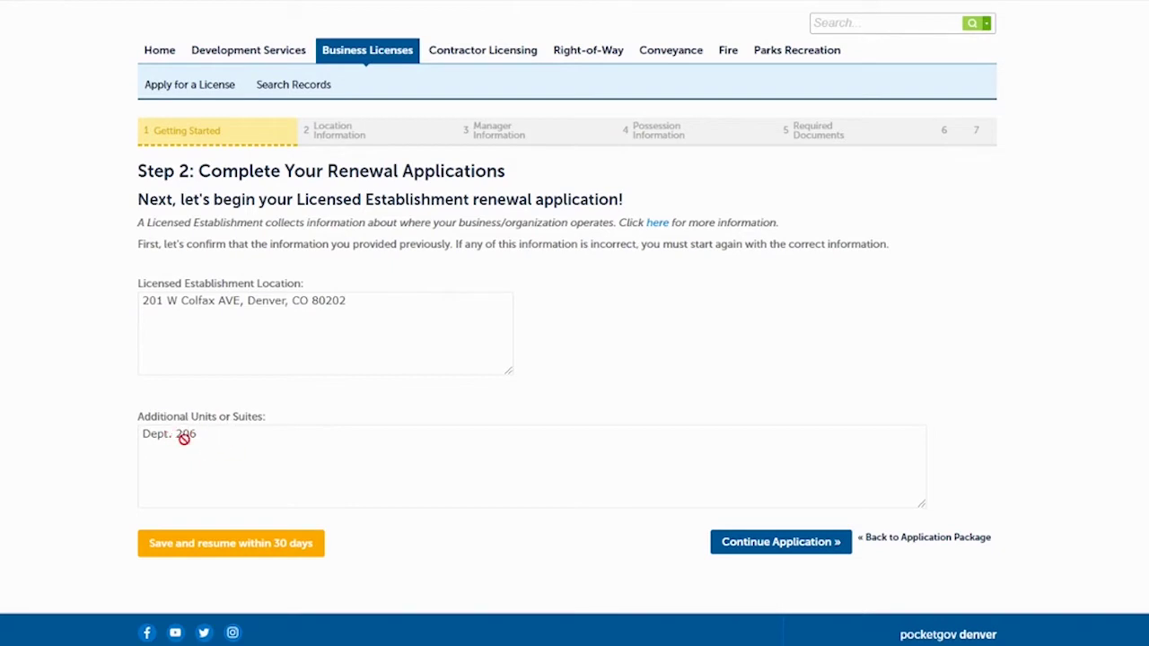
pyautogui.click(756, 543)
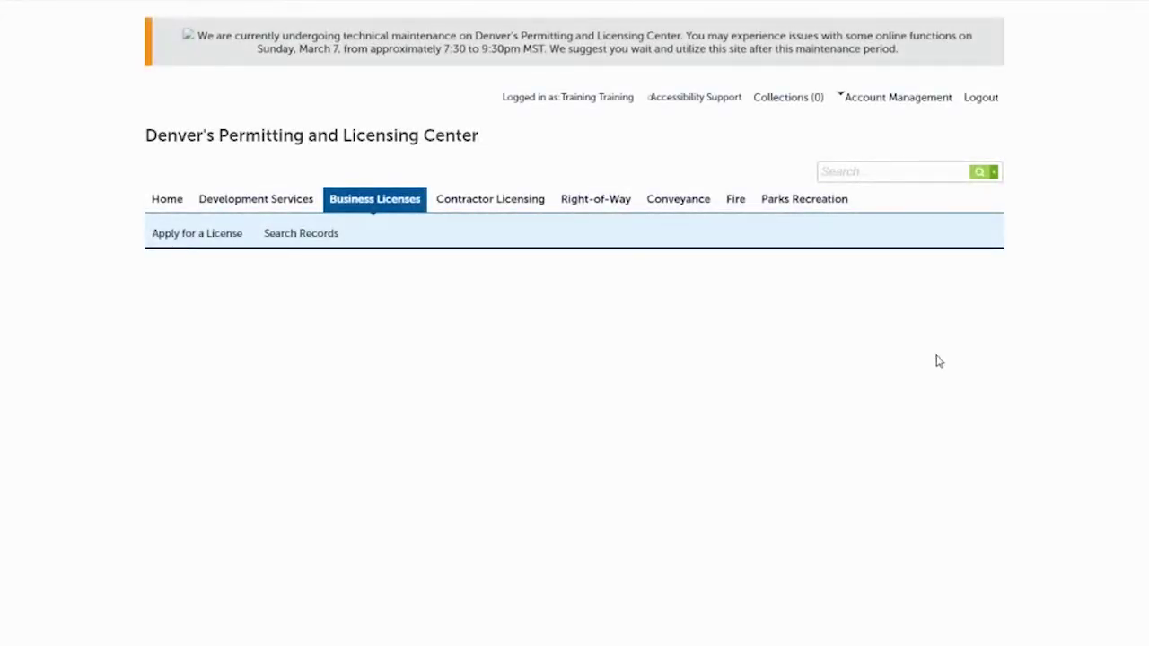
pyautogui.scroll(-2, 574, 359)
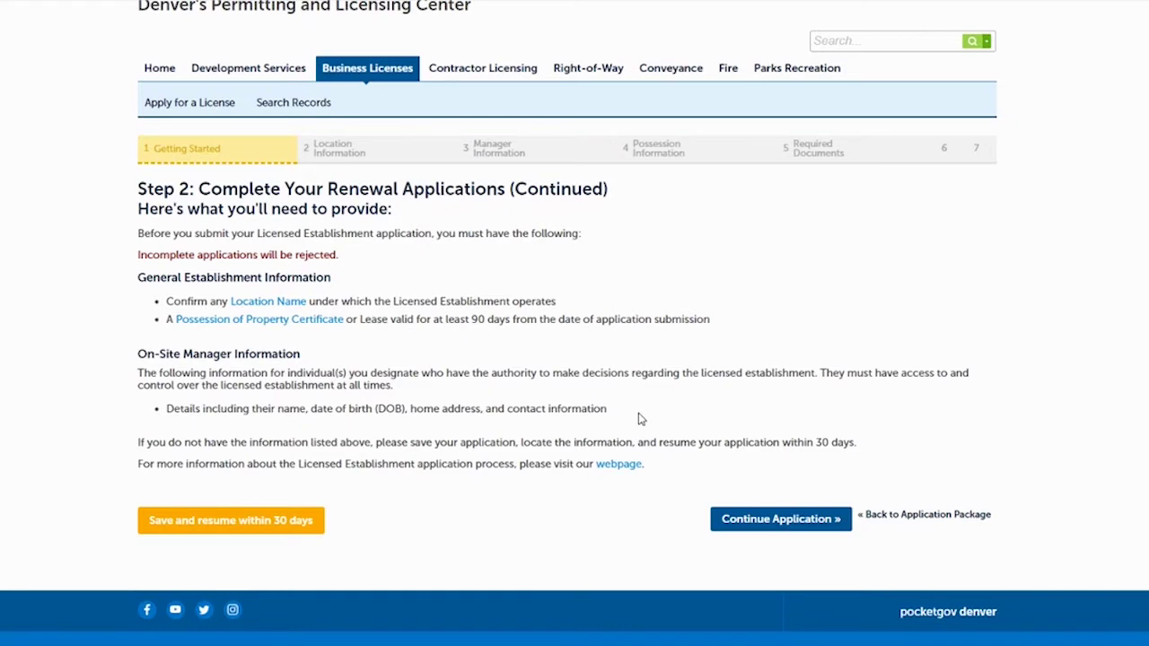
# Move past the requirements list, keeping the location name Store 123
pyautogui.click(756, 525)
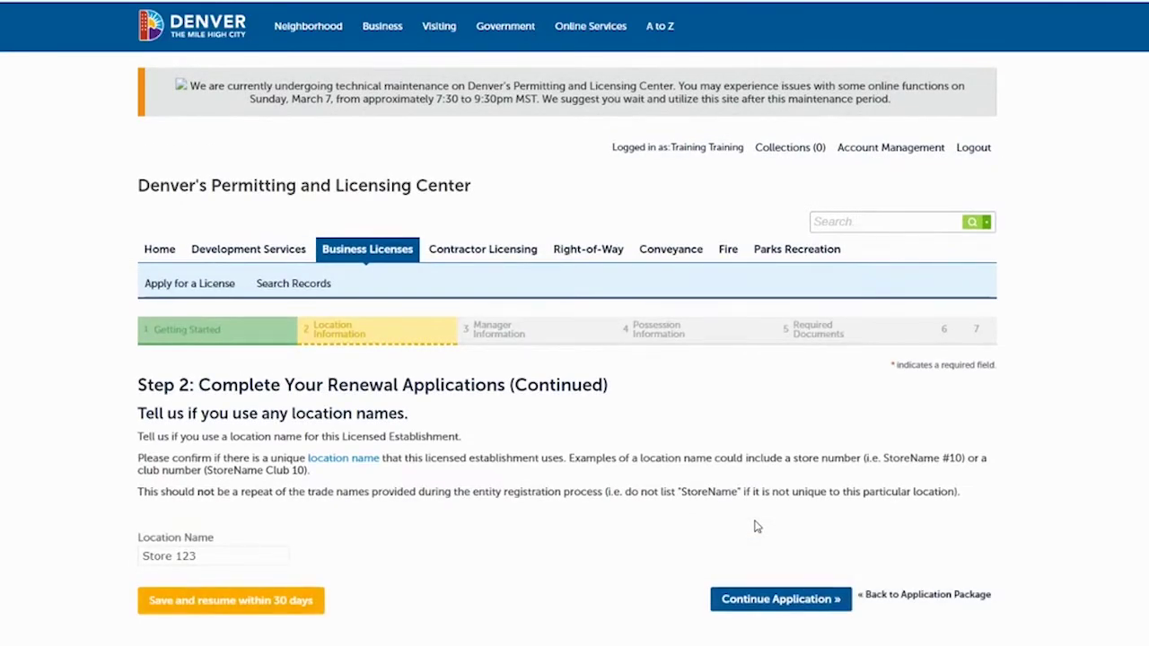
pyautogui.scroll(-2, 574, 359)
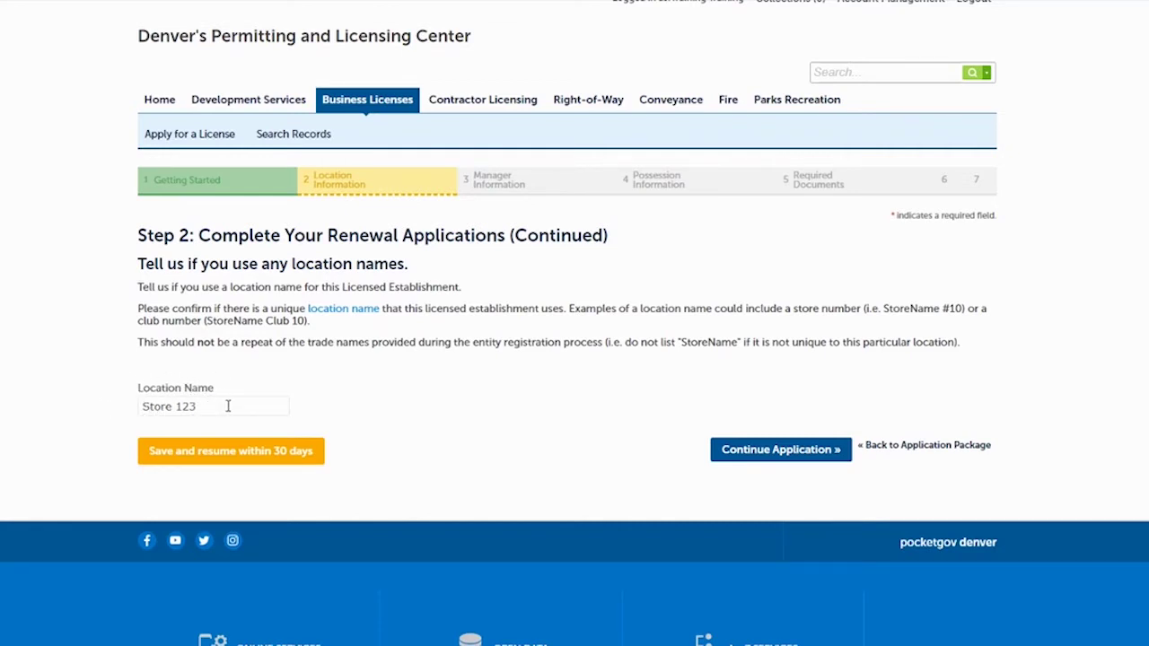
pyautogui.click(762, 450)
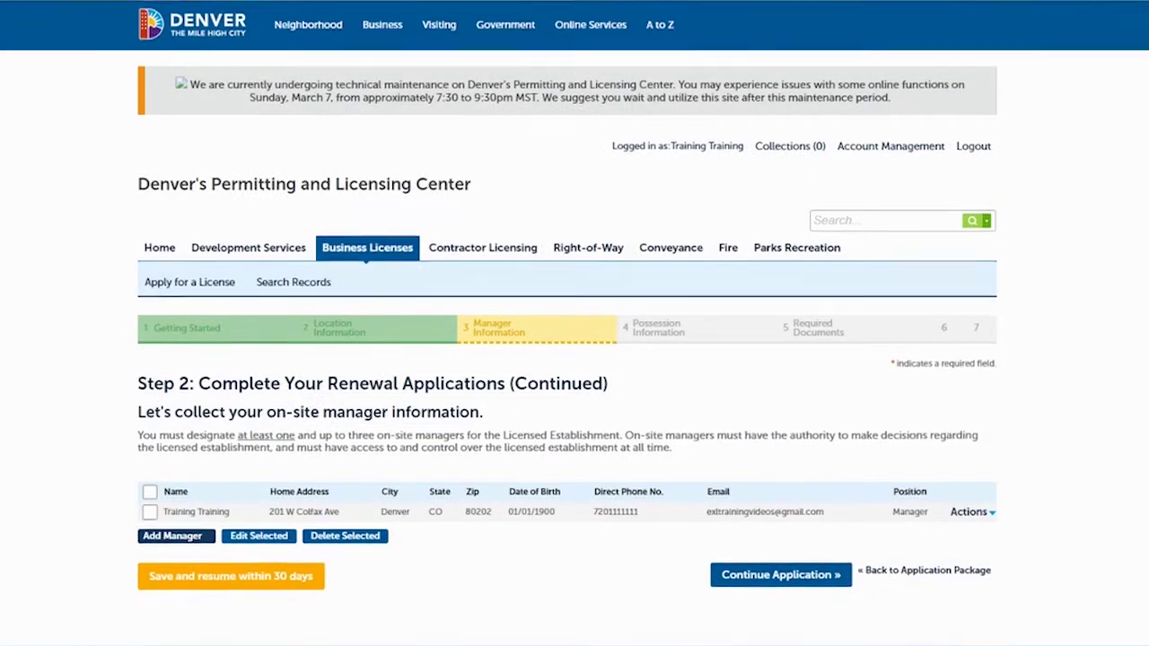
pyautogui.scroll(-2, 574, 359)
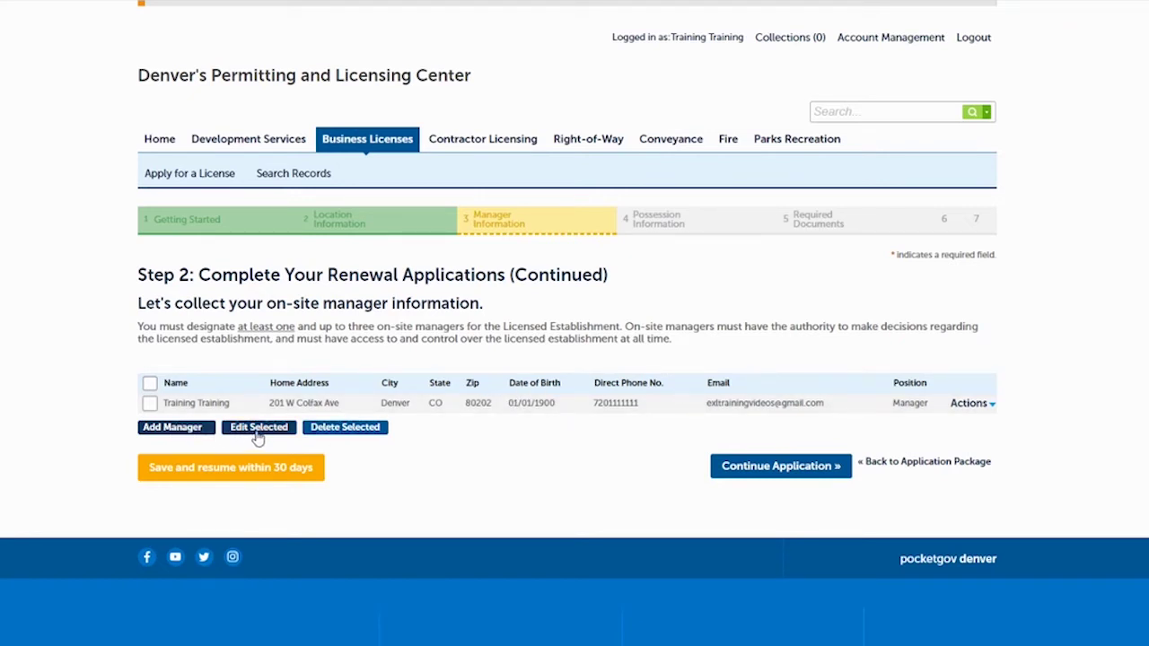
pyautogui.click(149, 404)
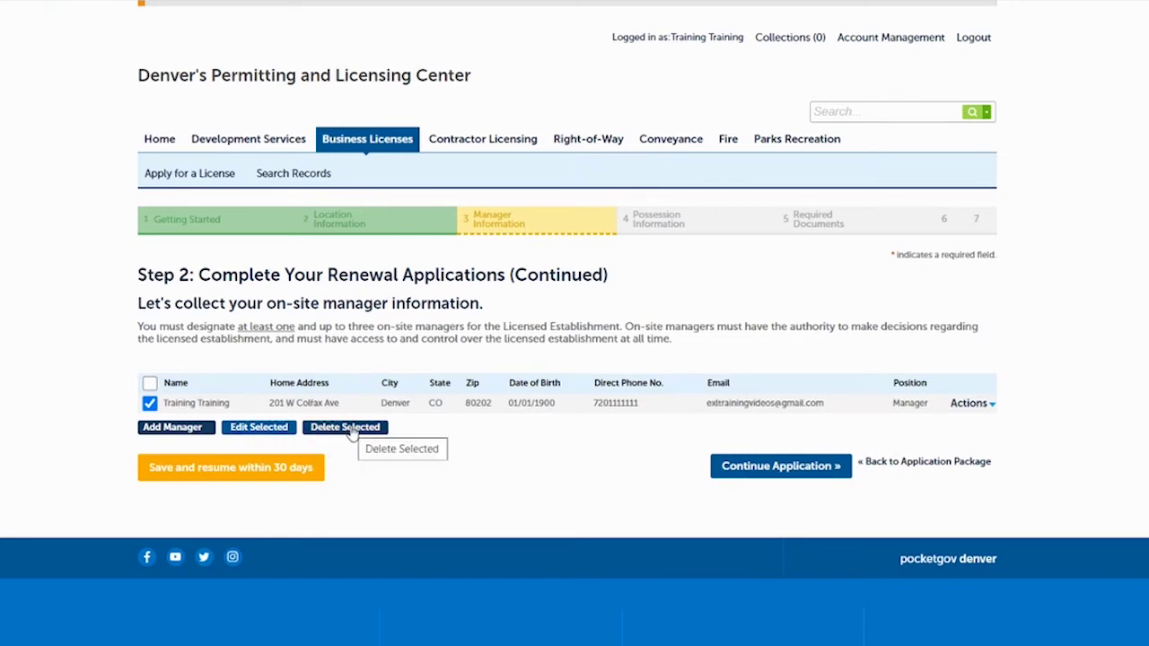
pyautogui.click(183, 431)
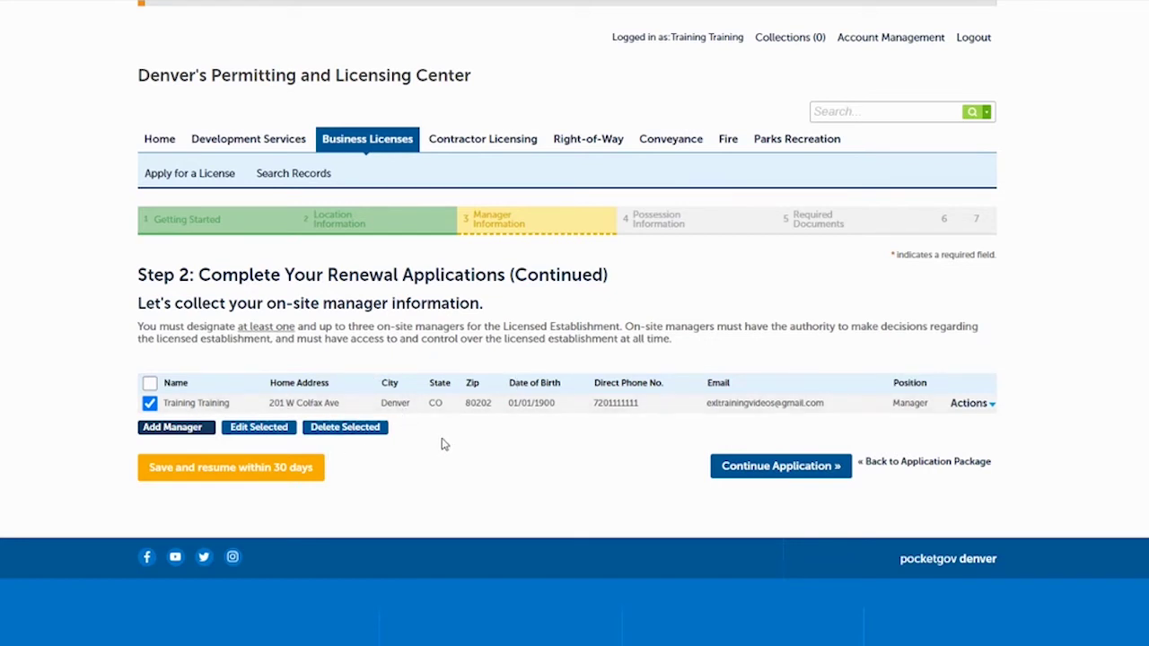
pyautogui.click(149, 403)
# Accept the manager list and answer that the property is owned, not rented
pyautogui.click(750, 469)
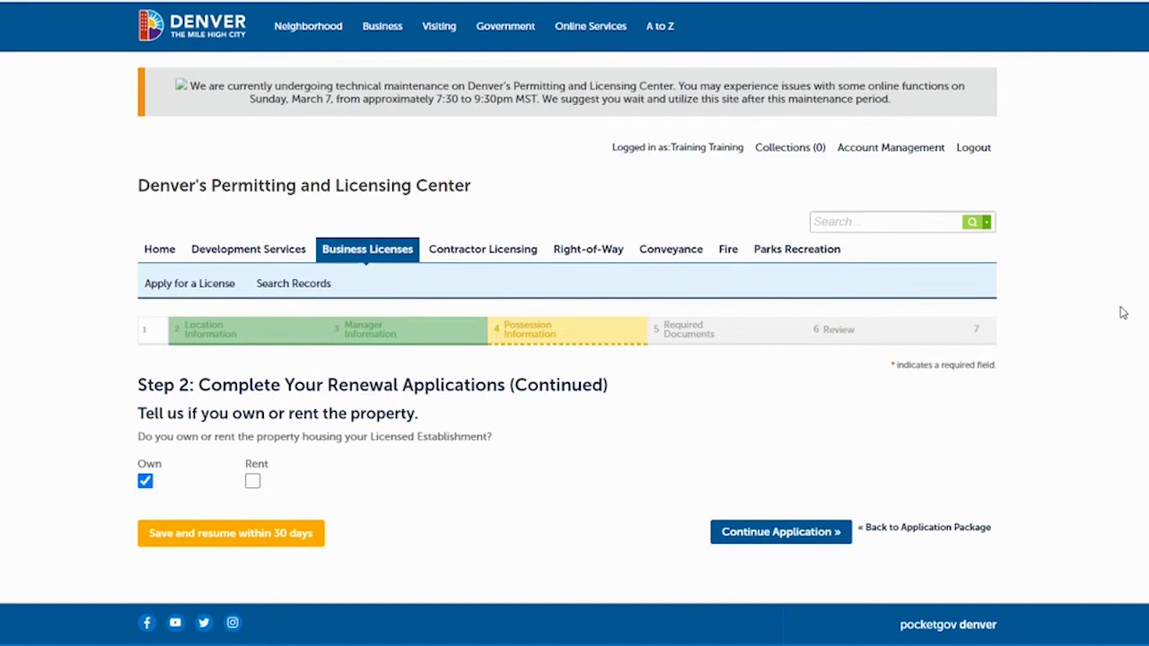
pyautogui.scroll(-2, 1122, 314)
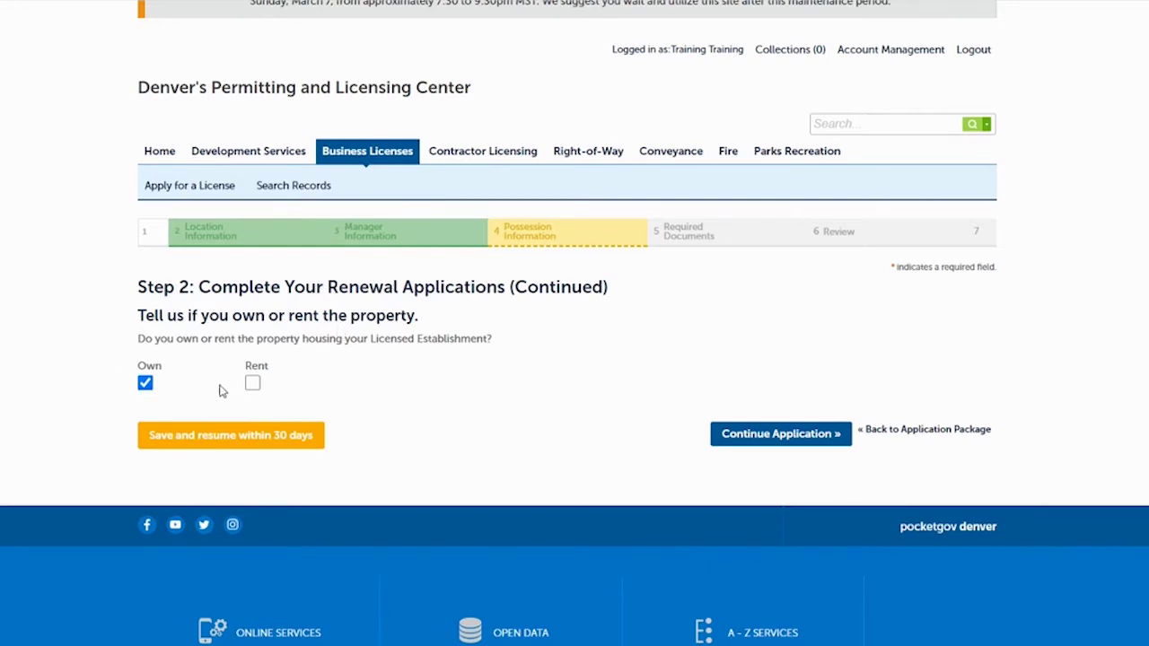
pyautogui.click(252, 384)
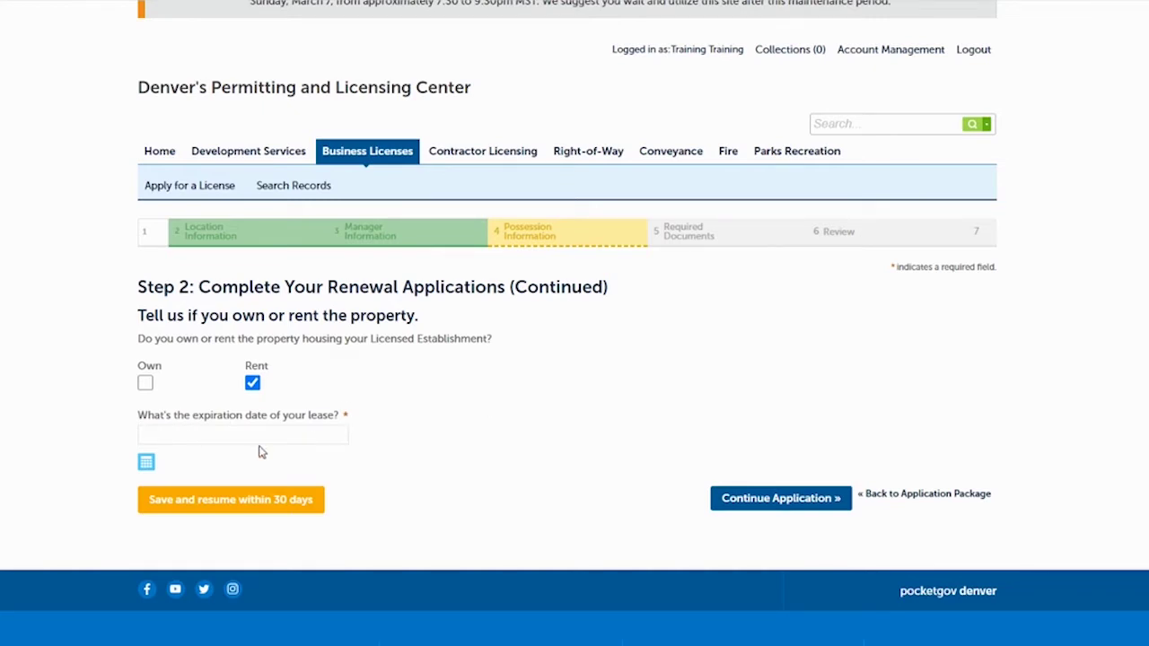
pyautogui.click(146, 384)
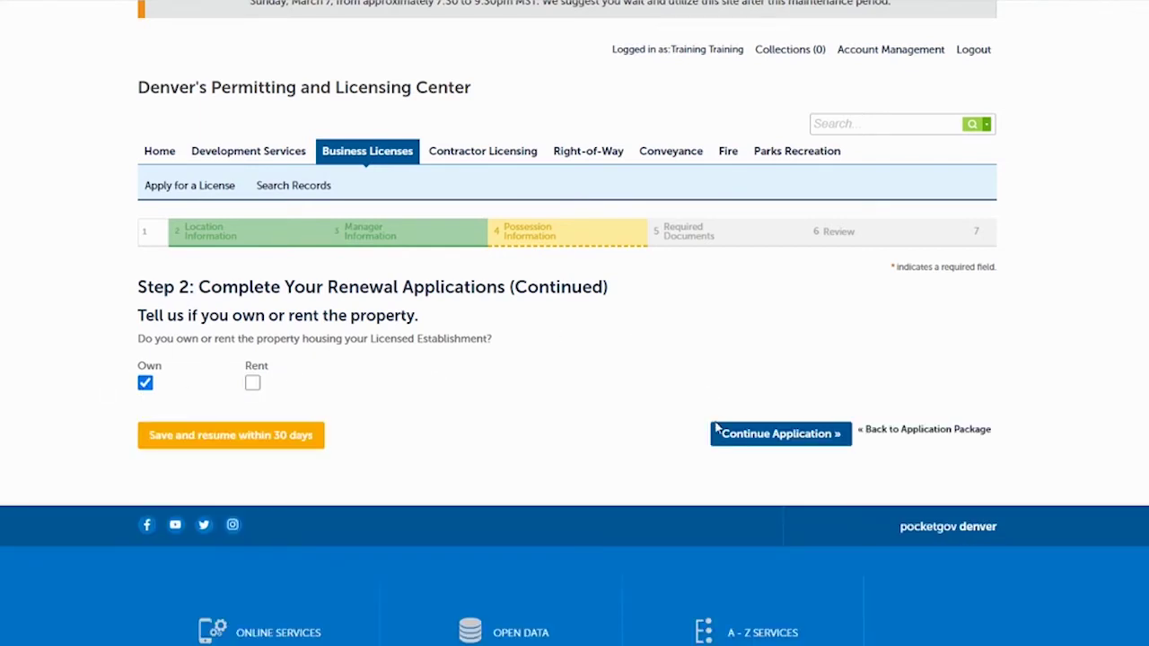
pyautogui.click(762, 438)
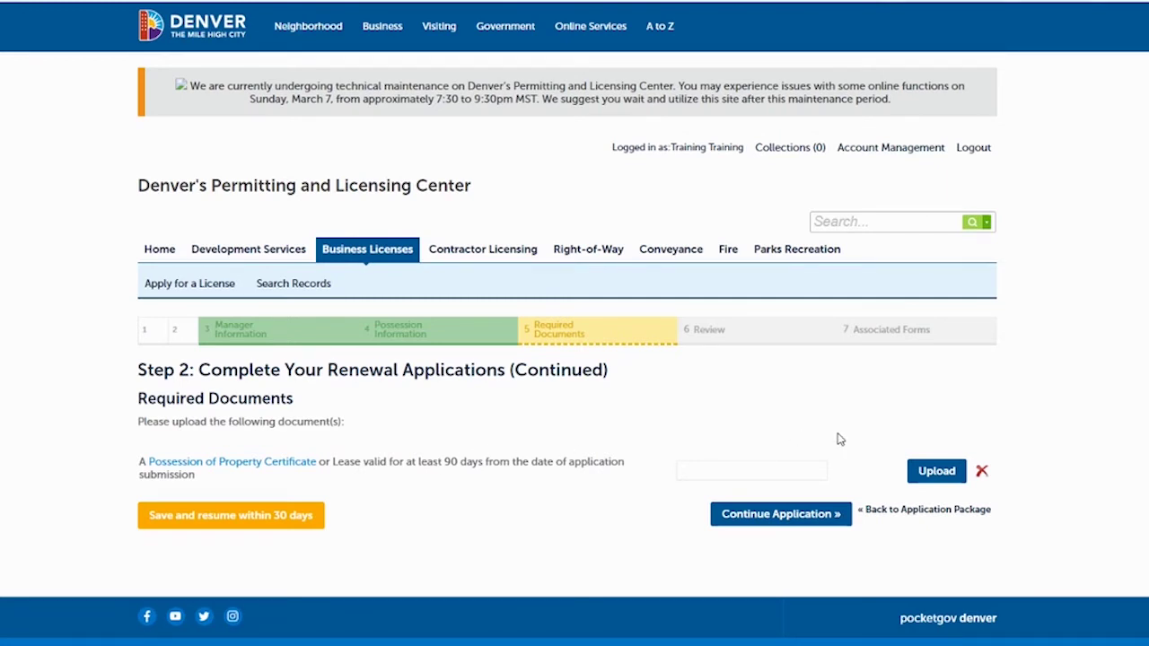
# Select the Possession of Property Certificate file in the Open dialog and upload it
pyautogui.click(936, 473)
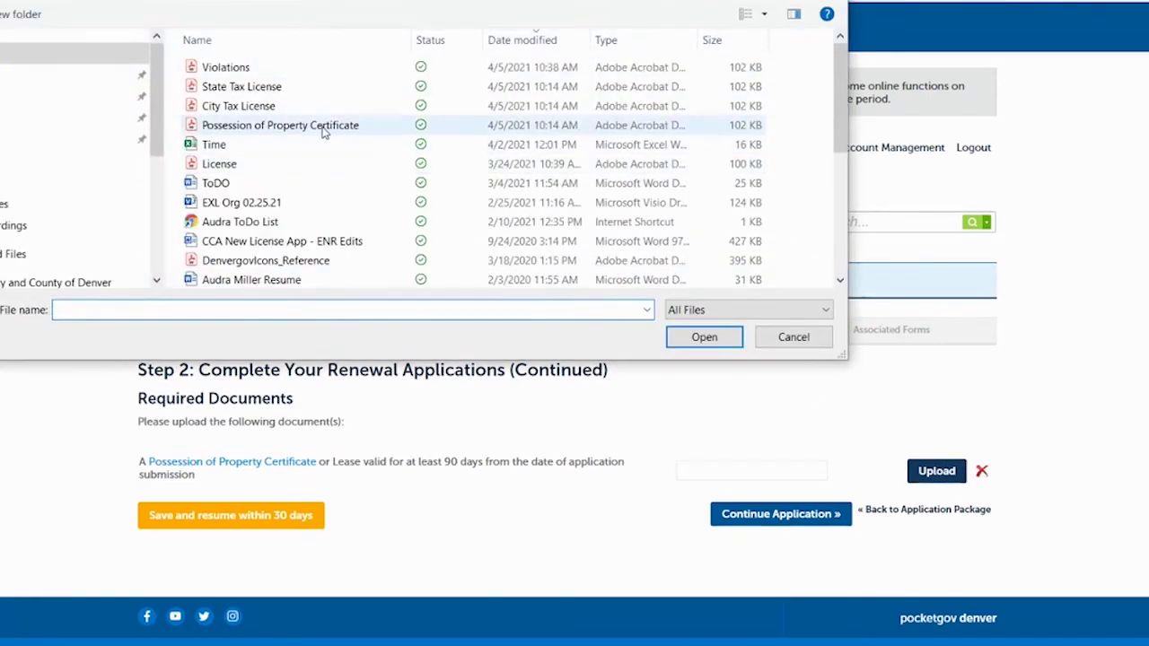
pyautogui.click(325, 131)
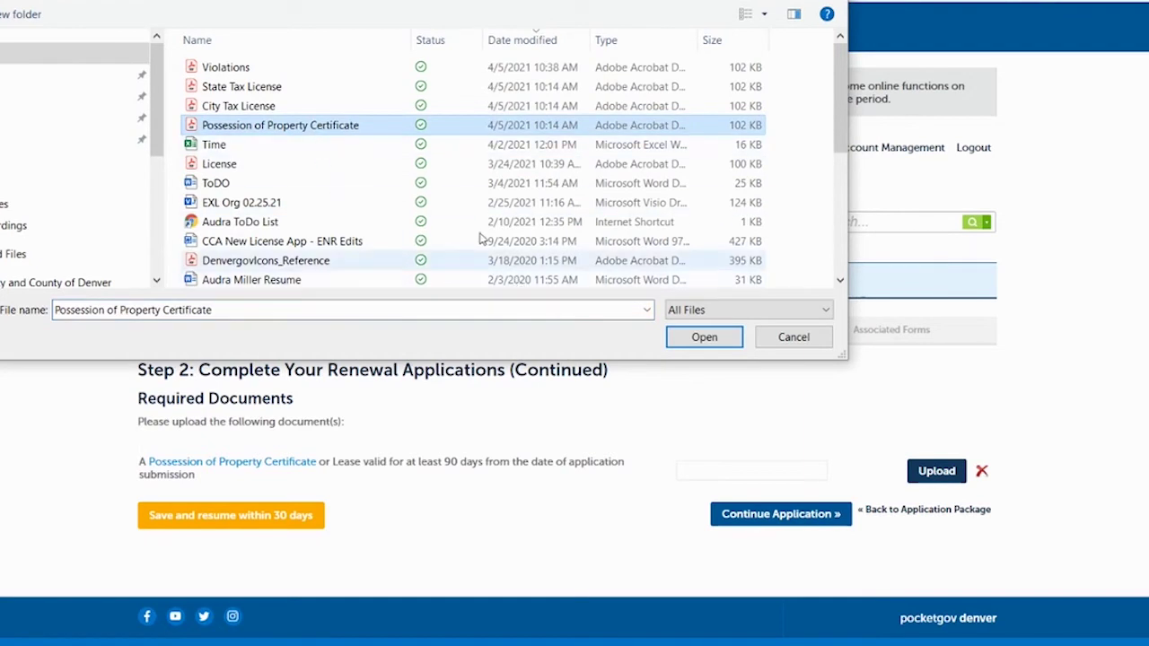
pyautogui.click(700, 341)
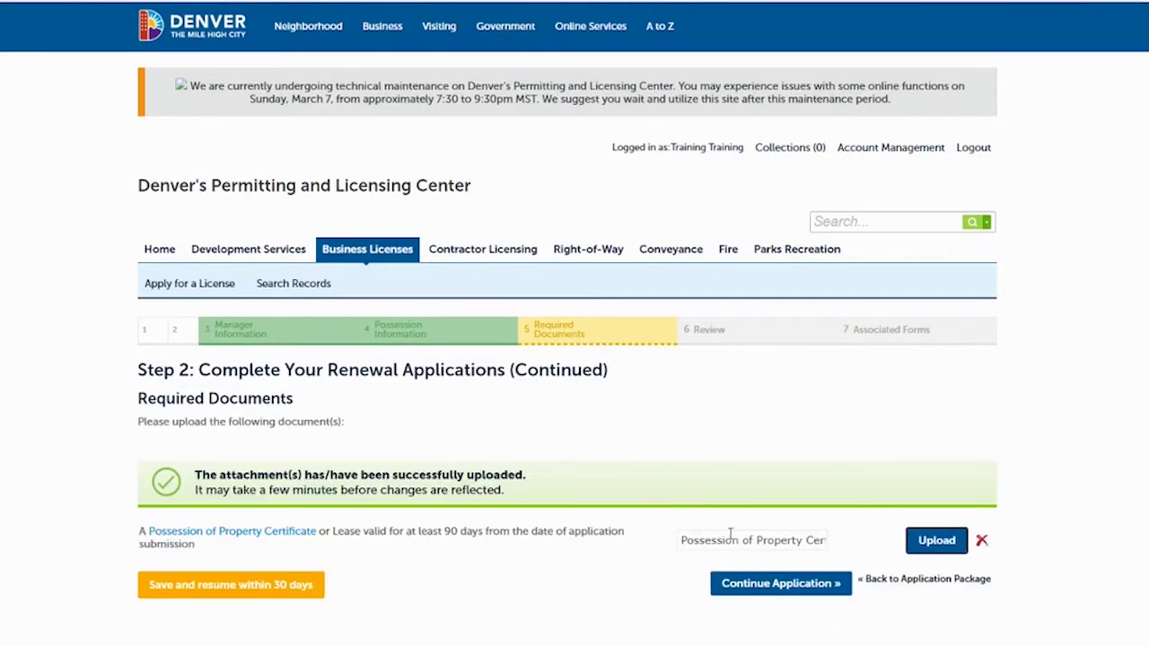
# Scroll through the renewal Review page and tick the oath, dated 04/06/2021
pyautogui.click(752, 585)
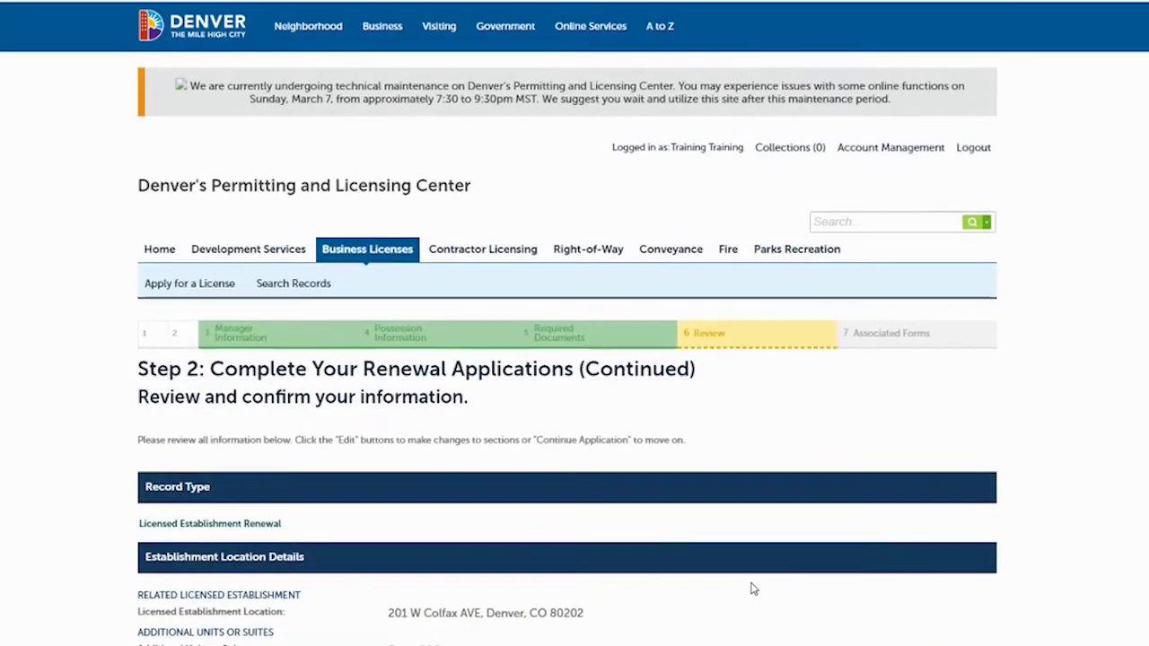
pyautogui.scroll(-5, 567, 359)
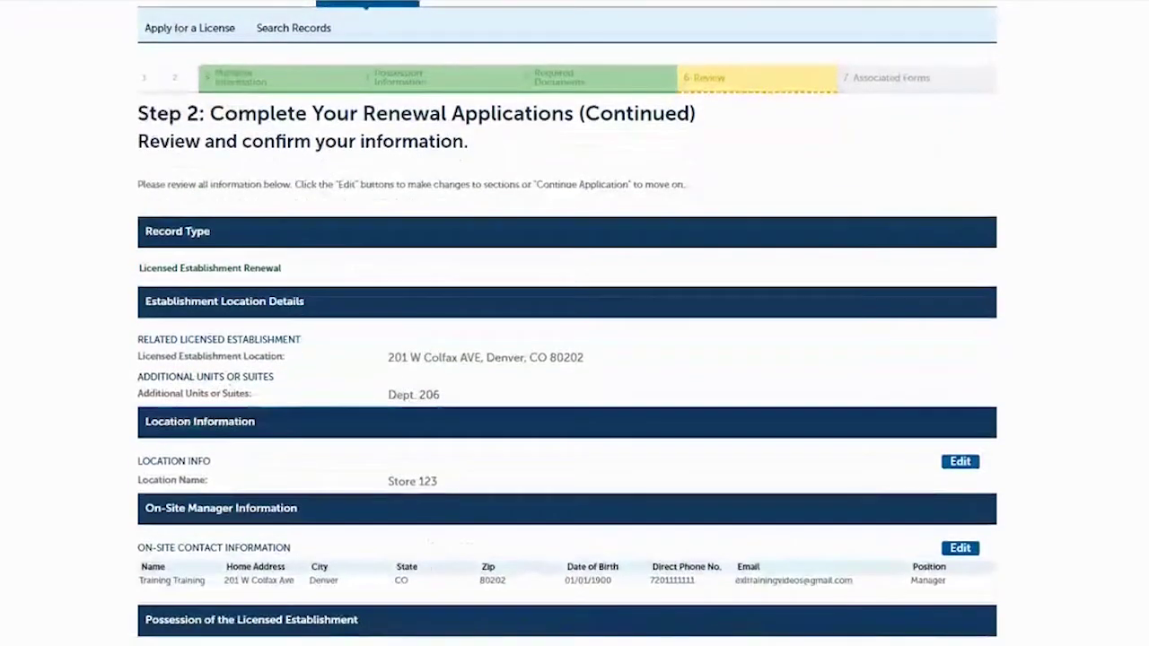
pyautogui.scroll(-1, 567, 359)
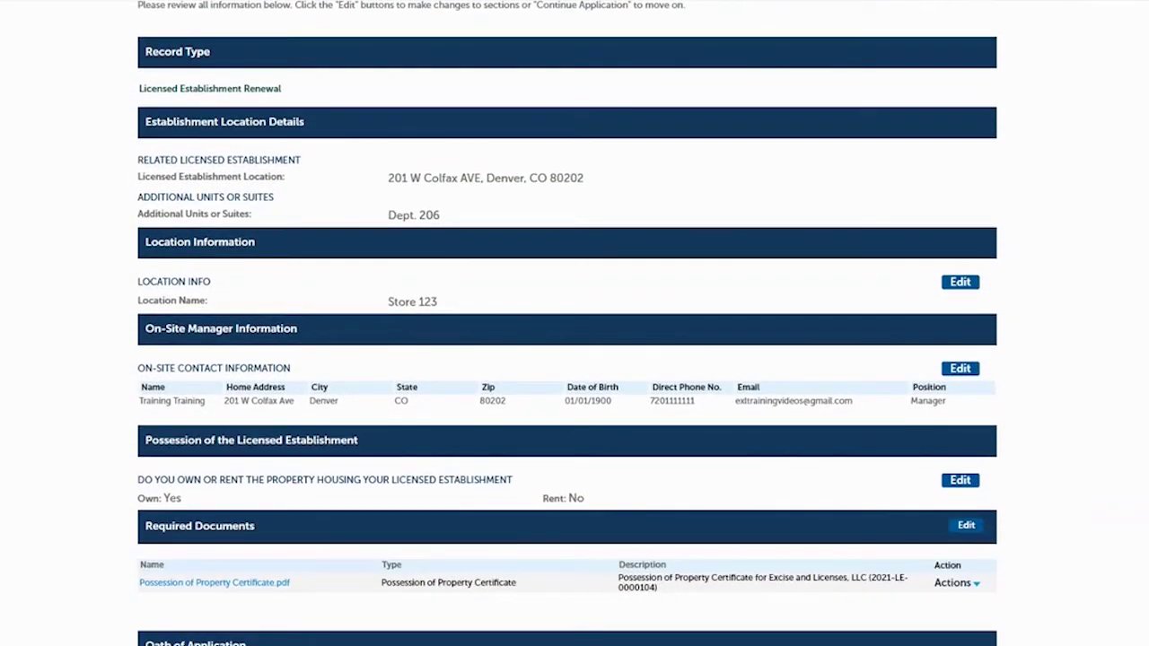
pyautogui.scroll(-3, 567, 359)
pyautogui.scroll(-1, 567, 359)
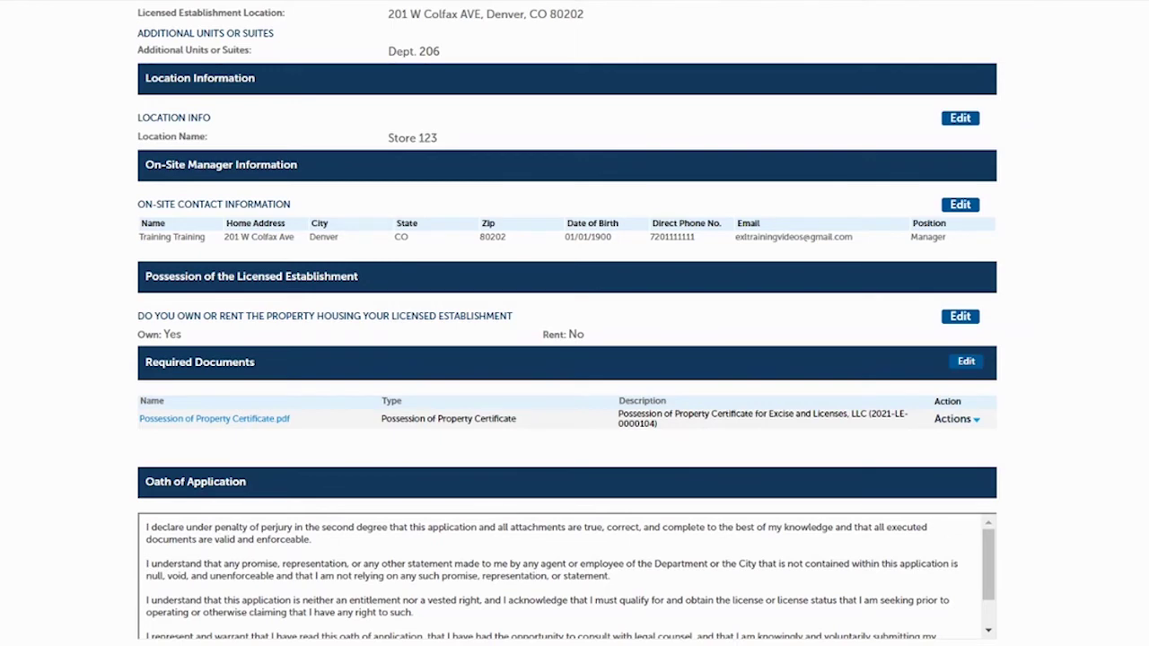
pyautogui.scroll(-3, 607, 517)
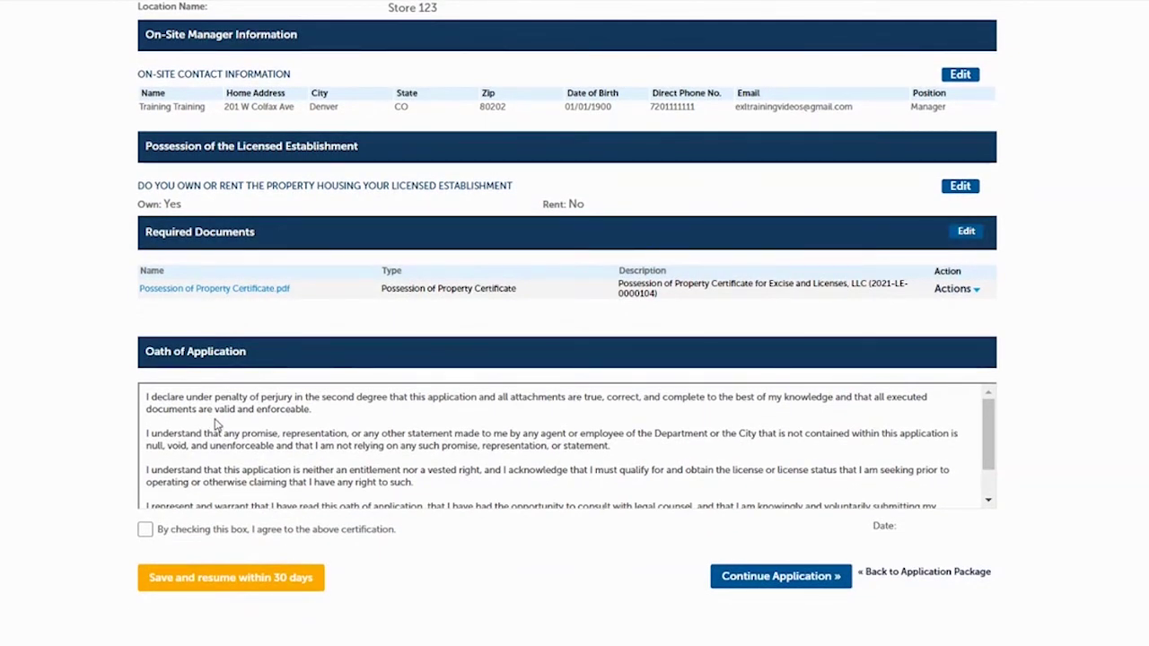
pyautogui.click(151, 531)
# Finish the Licensed Establishment renewal and start the Retail Tobacco Store License renewal
pyautogui.click(745, 579)
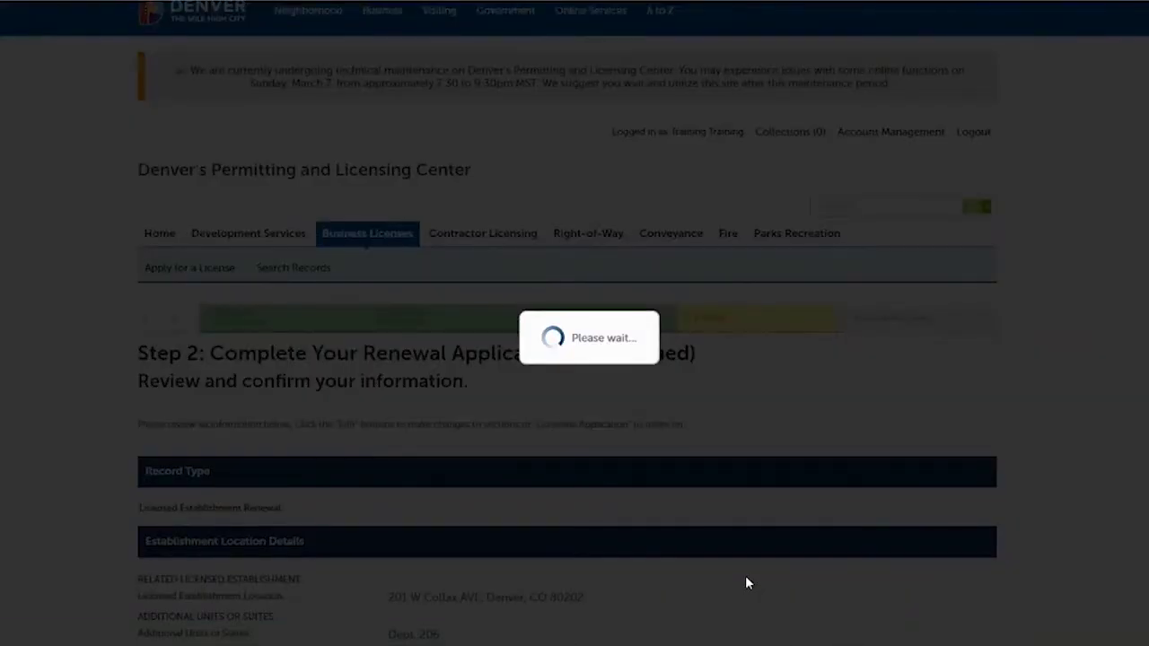
pyautogui.scroll(-2, 745, 582)
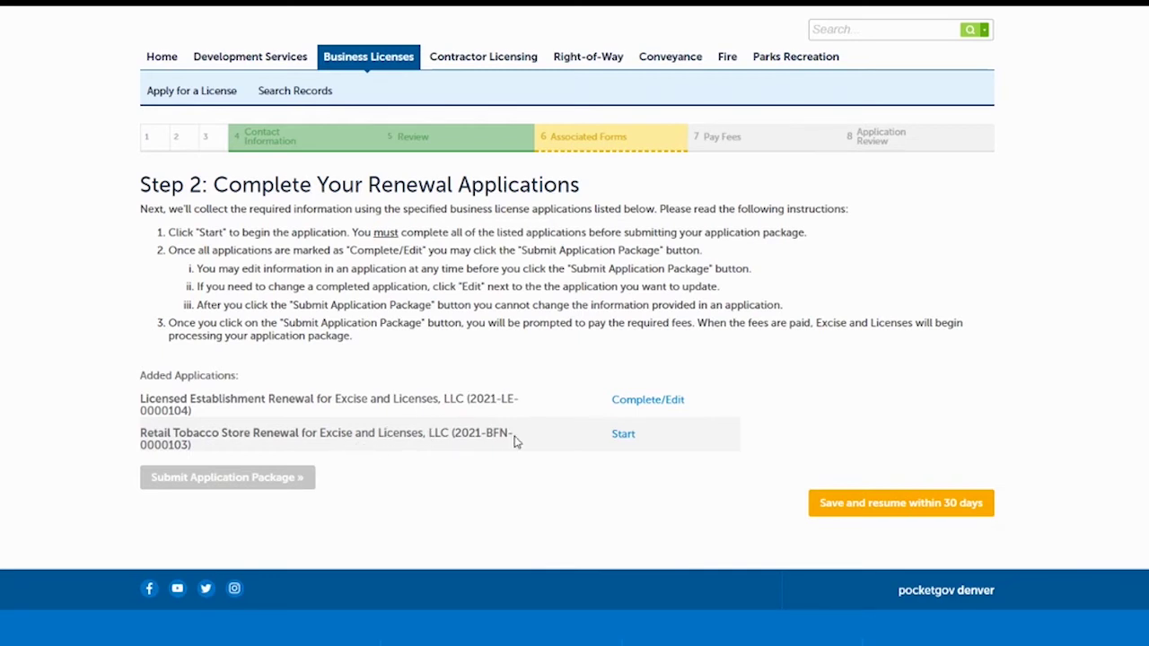
pyautogui.click(623, 435)
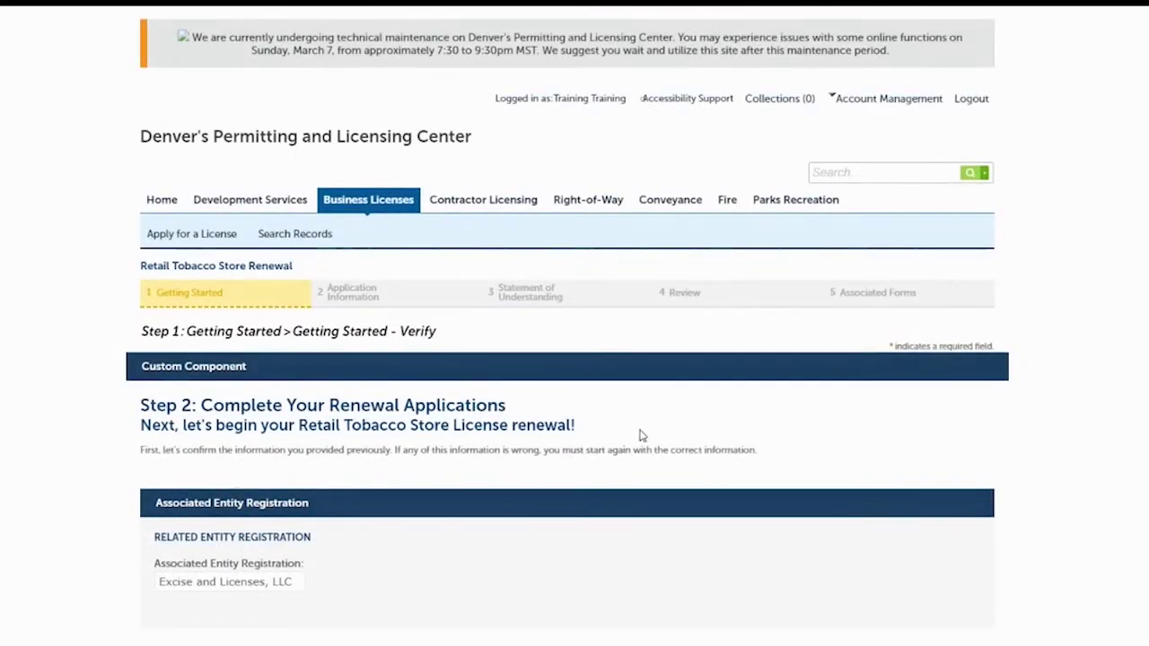
pyautogui.scroll(-3, 1034, 321)
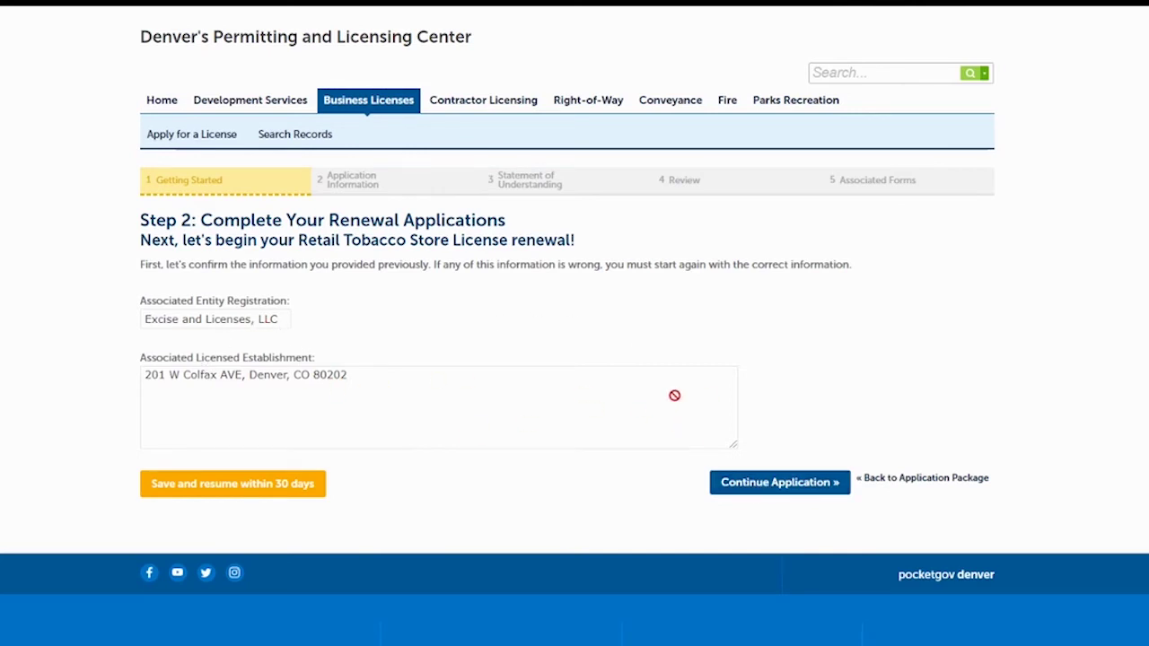
# Confirm the associated entity and establishment on the Getting Started verify page
pyautogui.click(787, 488)
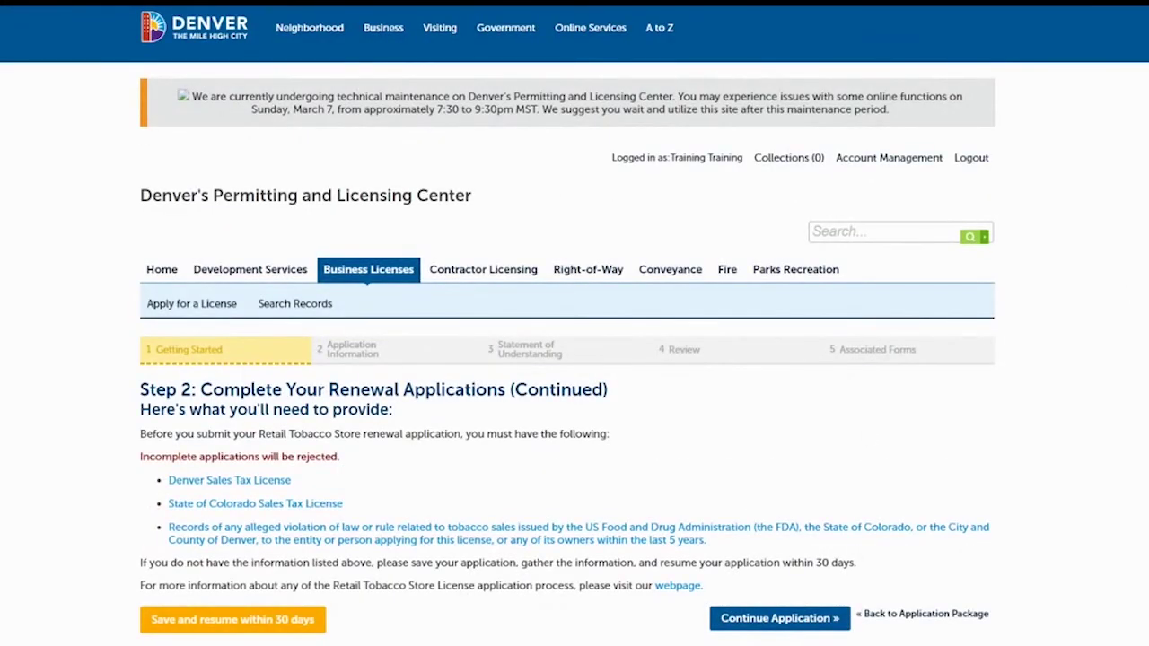
pyautogui.scroll(-2, 846, 254)
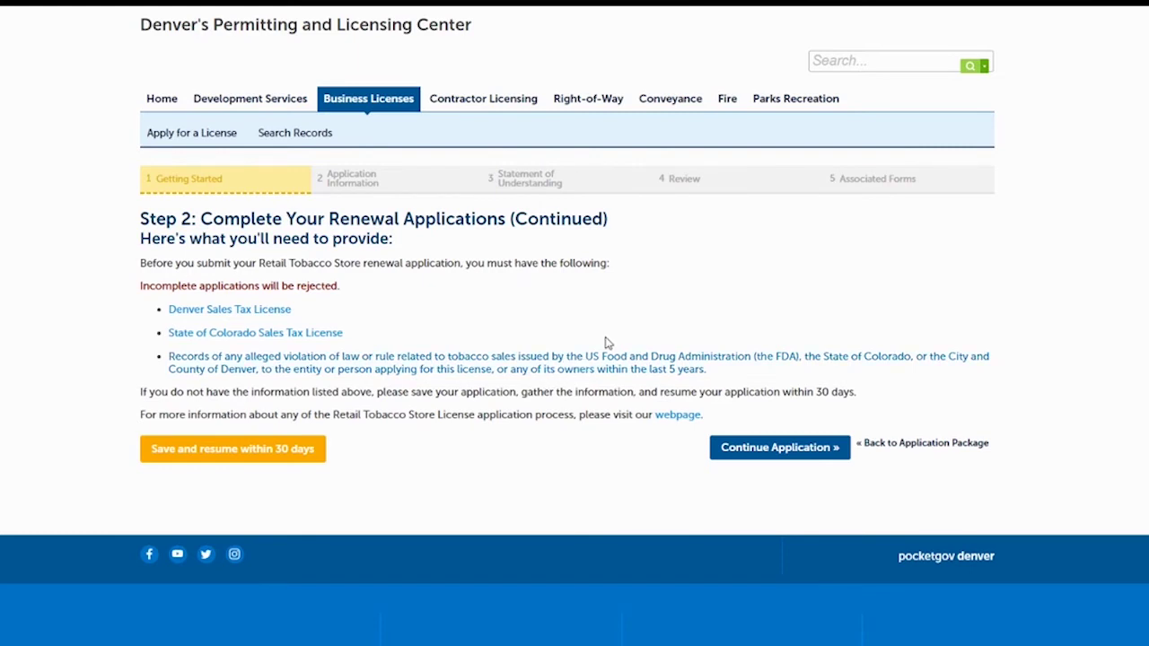
# Answer the tobacco eligibility questions No, No, Yes, Yes and continue
pyautogui.click(752, 449)
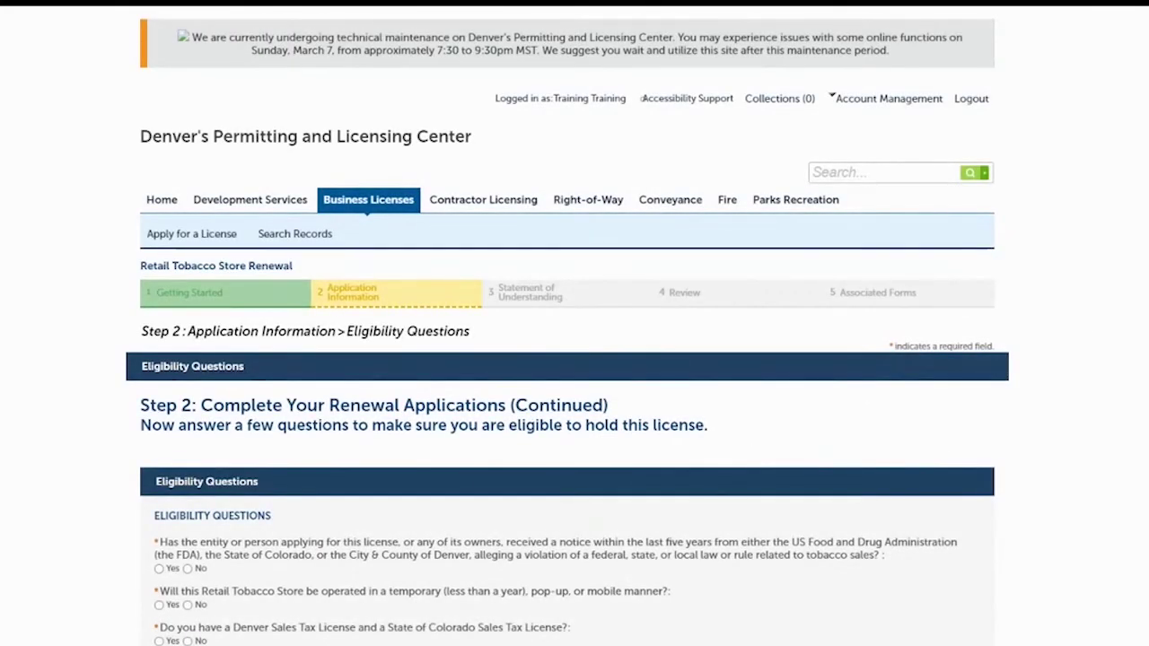
pyautogui.scroll(-2, 575, 359)
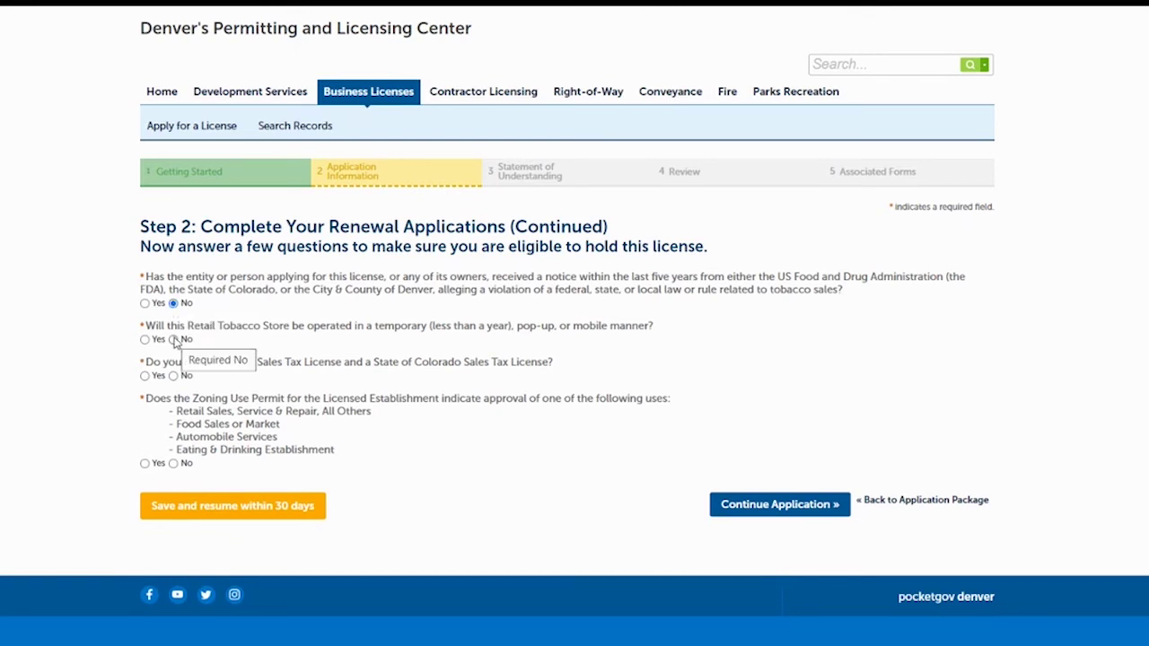
pyautogui.click(174, 339)
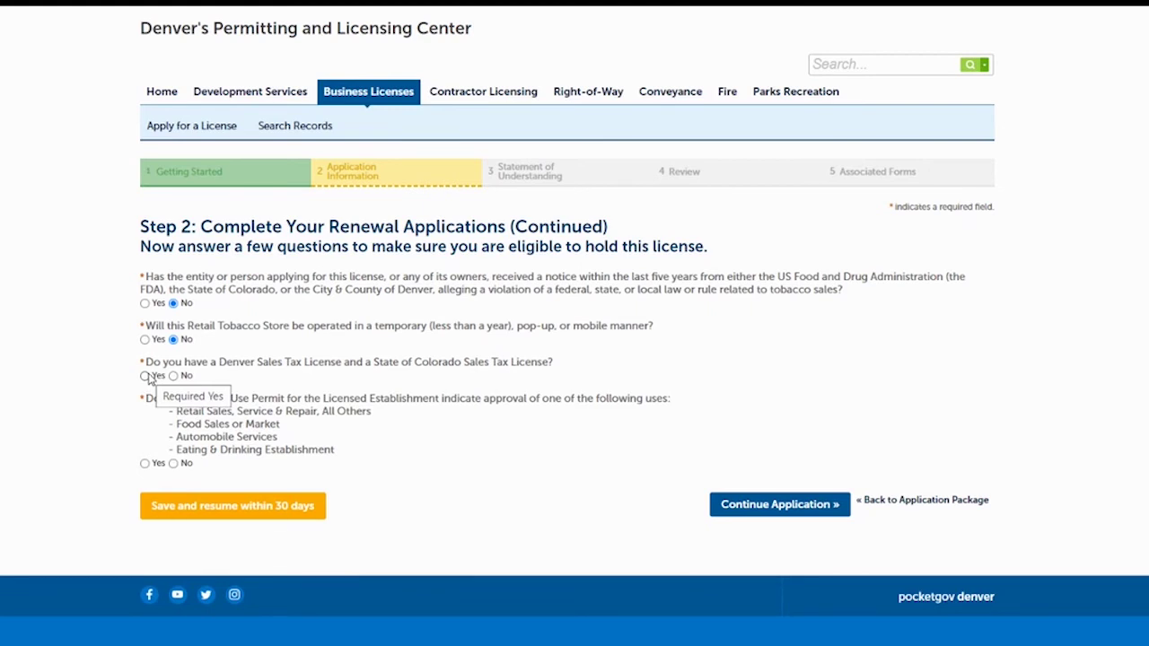
pyautogui.click(146, 376)
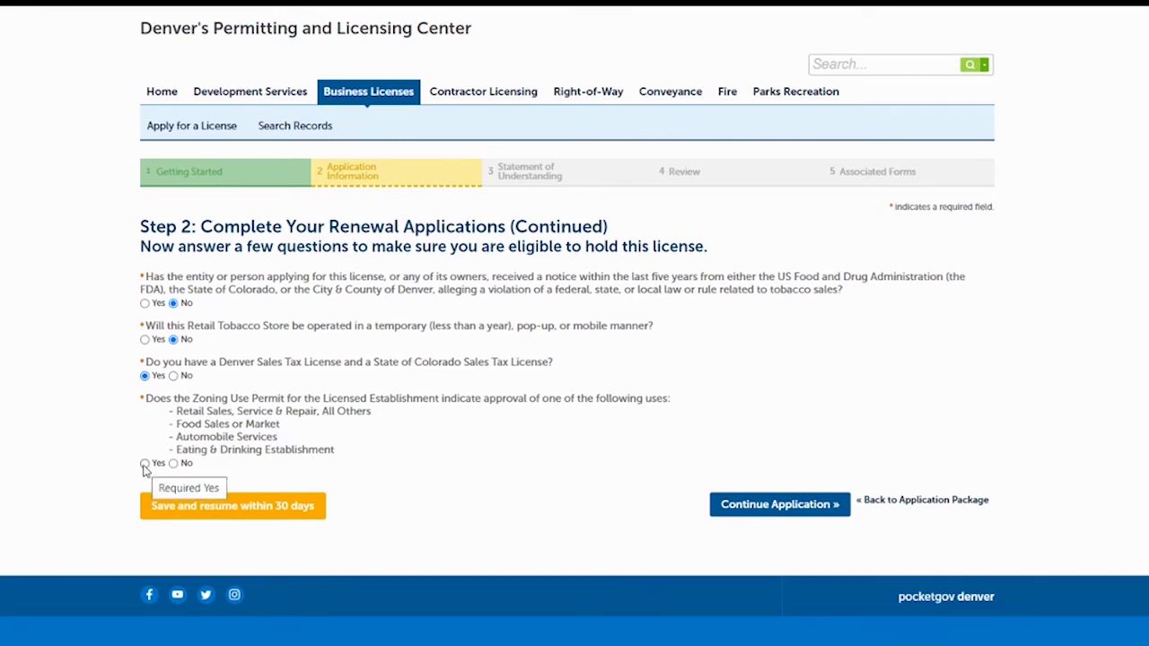
pyautogui.click(145, 464)
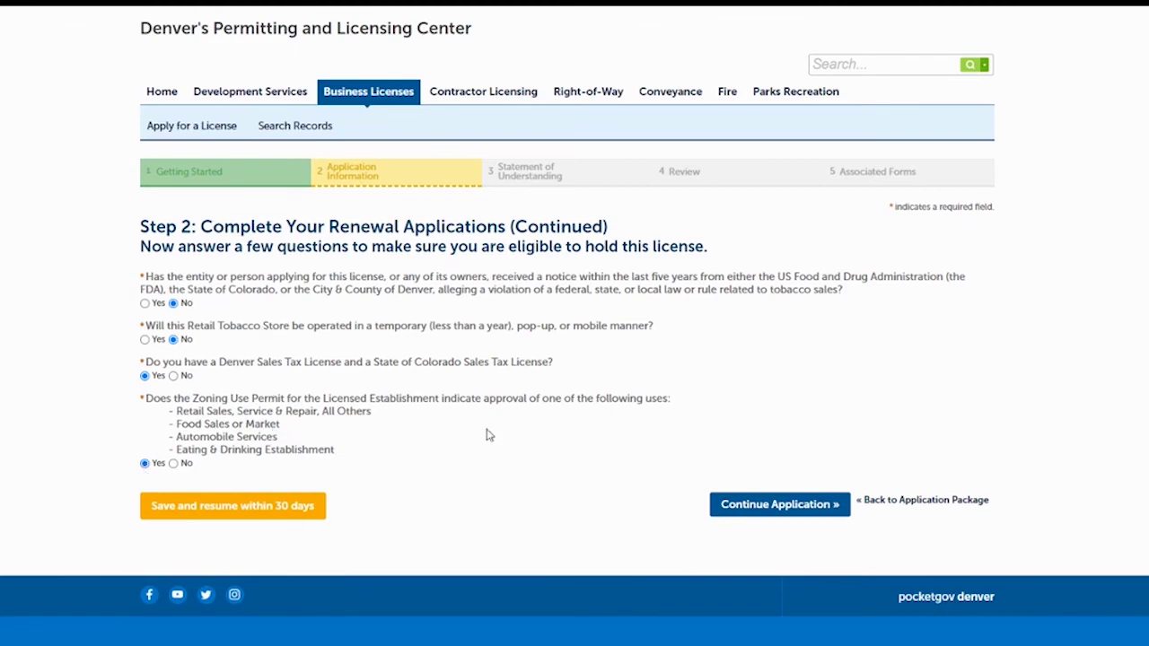
pyautogui.click(747, 505)
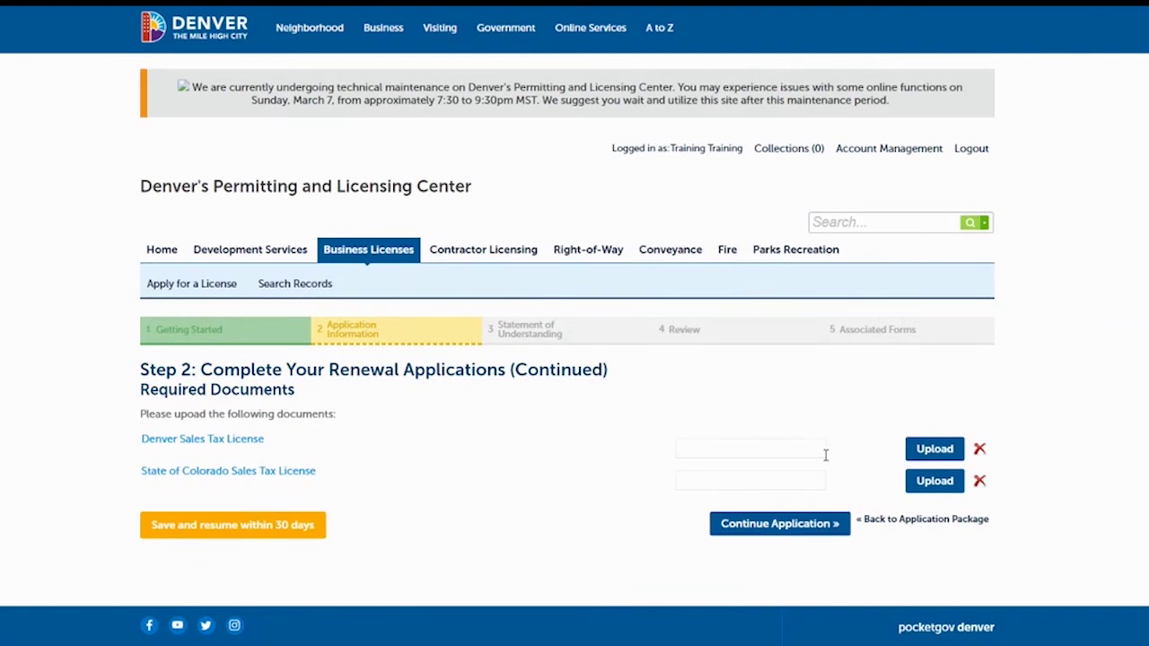
# Attach City Tax License.pdf as the Denver Sales Tax License
pyautogui.click(925, 454)
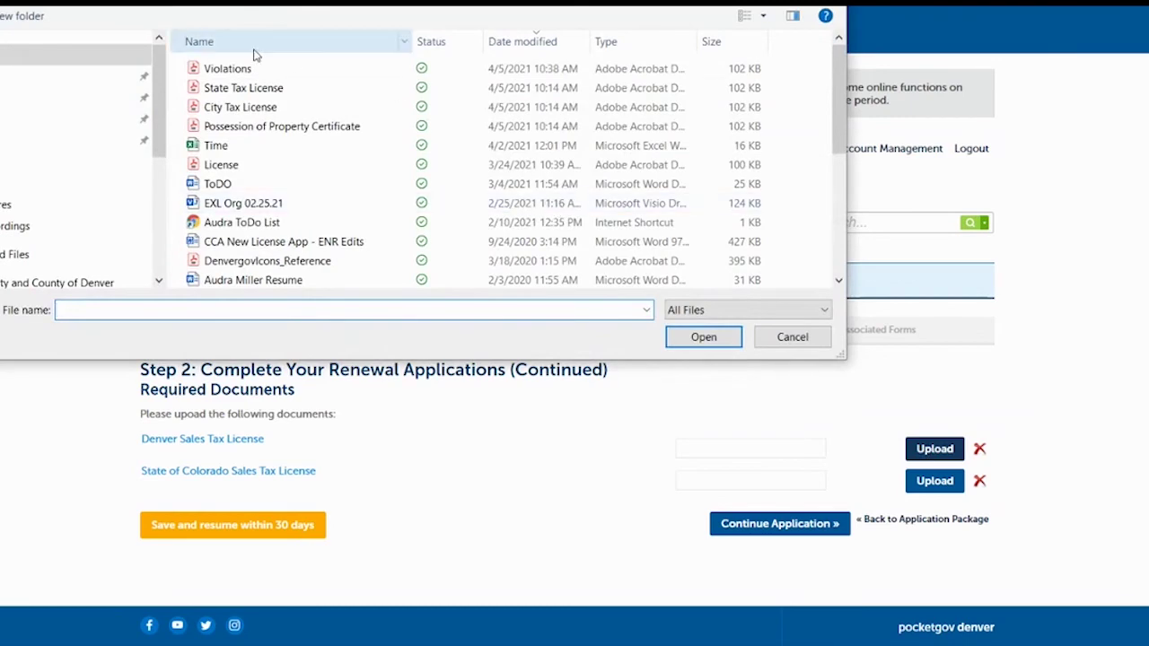
pyautogui.click(224, 108)
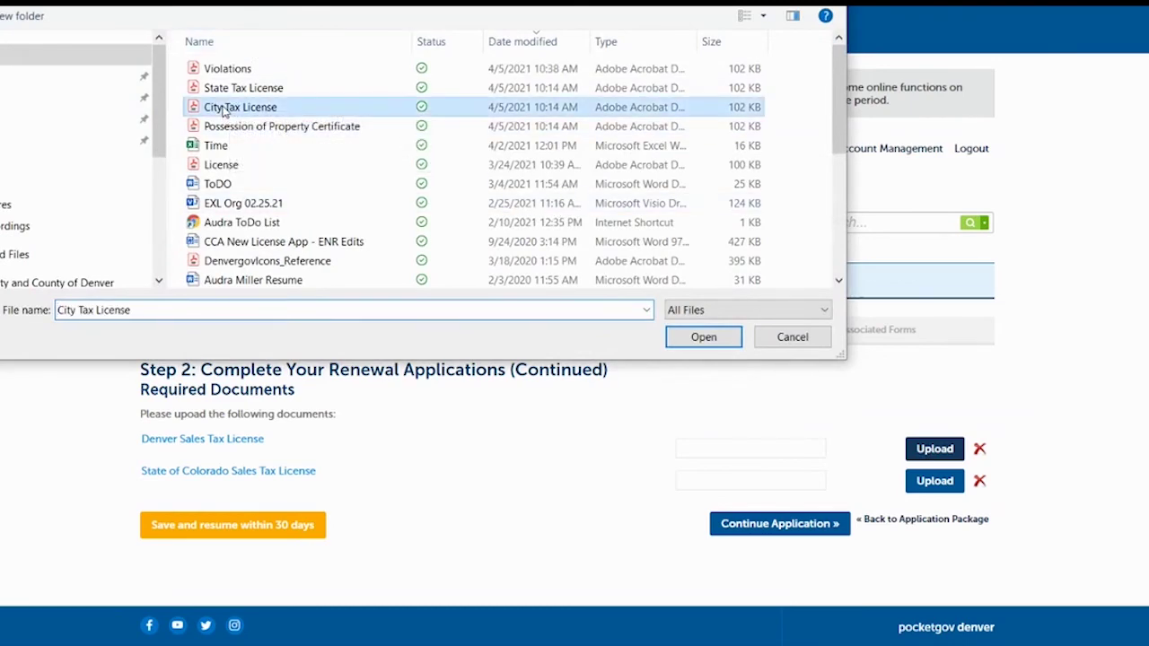
pyautogui.click(699, 337)
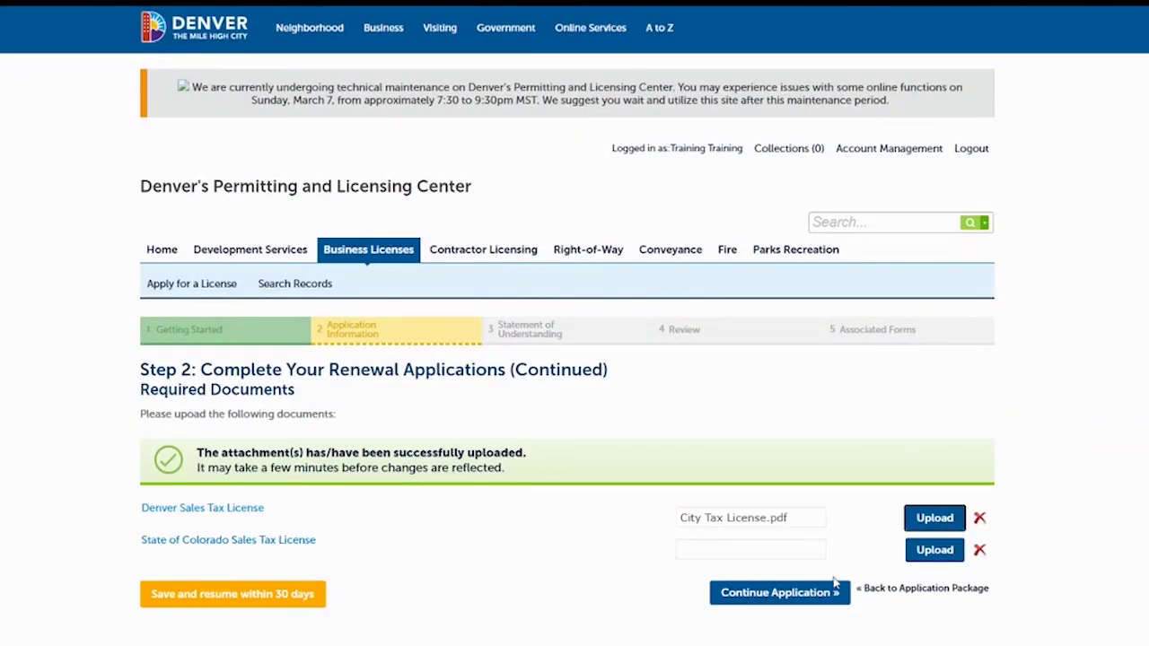
# Attach State Tax License.pdf as the Colorado Sales Tax License and continue
pyautogui.click(935, 550)
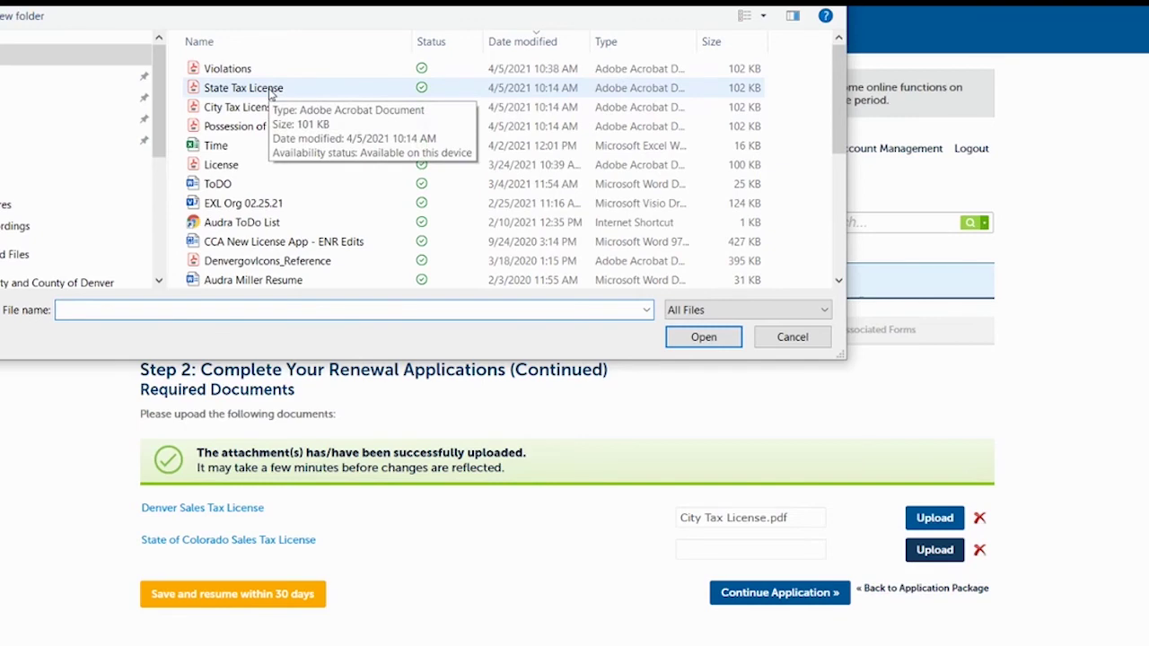
pyautogui.click(269, 88)
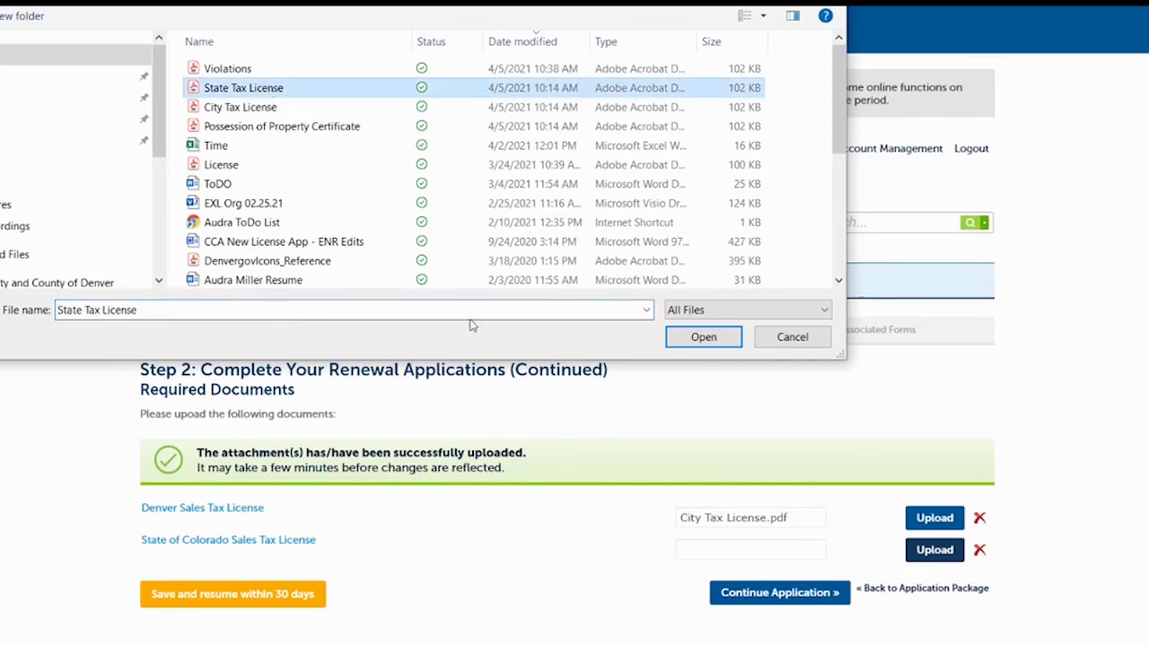
pyautogui.click(693, 343)
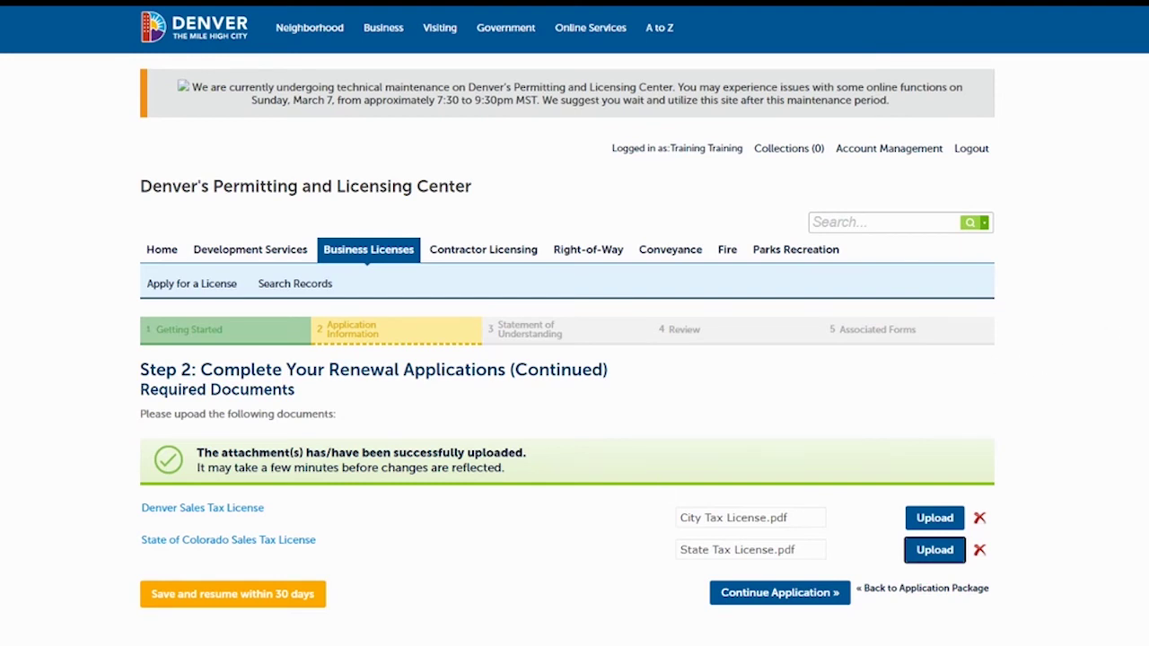
pyautogui.scroll(-1, 575, 326)
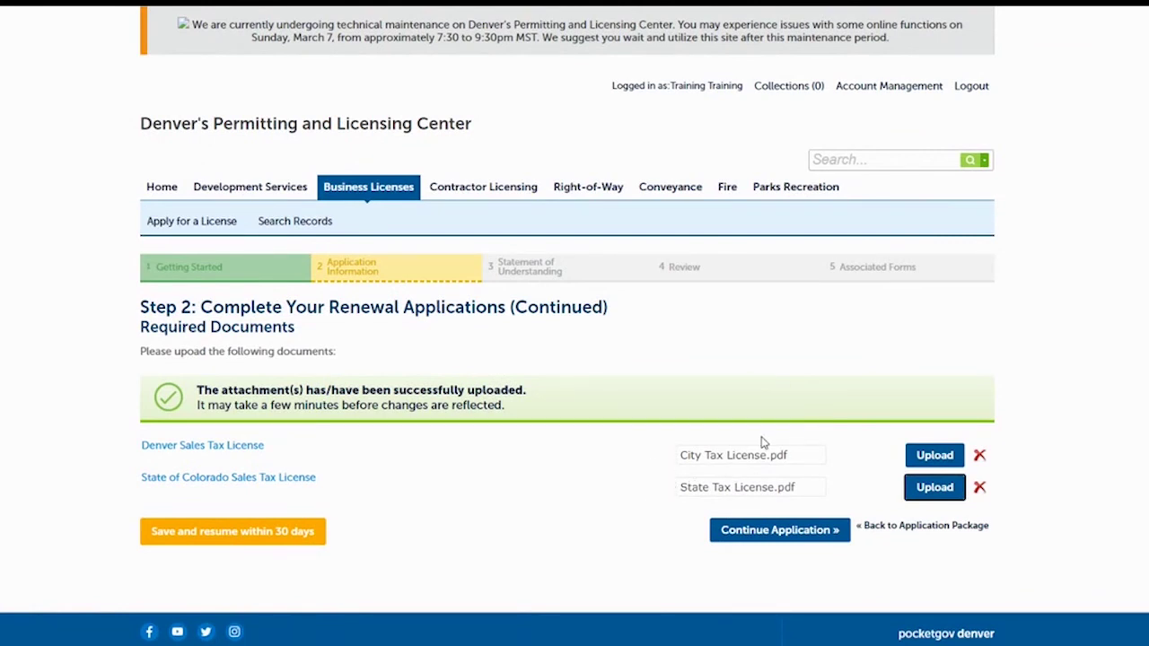
pyautogui.click(764, 531)
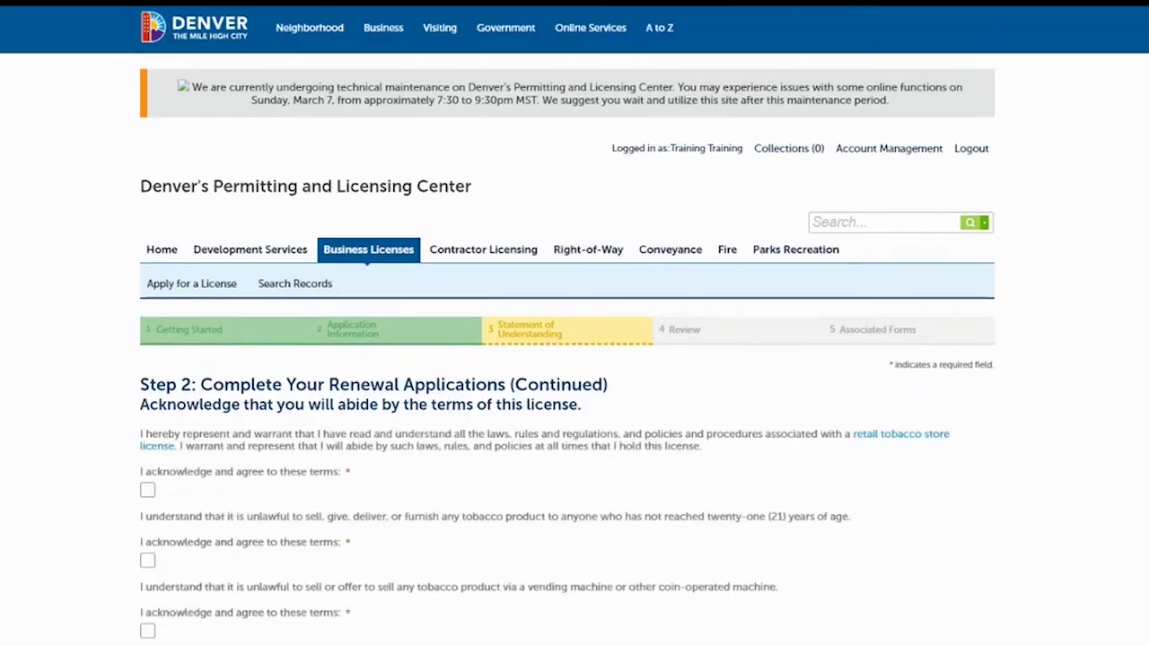
# Tick all nine 'I acknowledge and agree' boxes, from under-21 sales through fines and suspension
pyautogui.scroll(-2, 575, 359)
pyautogui.scroll(-2, 575, 359)
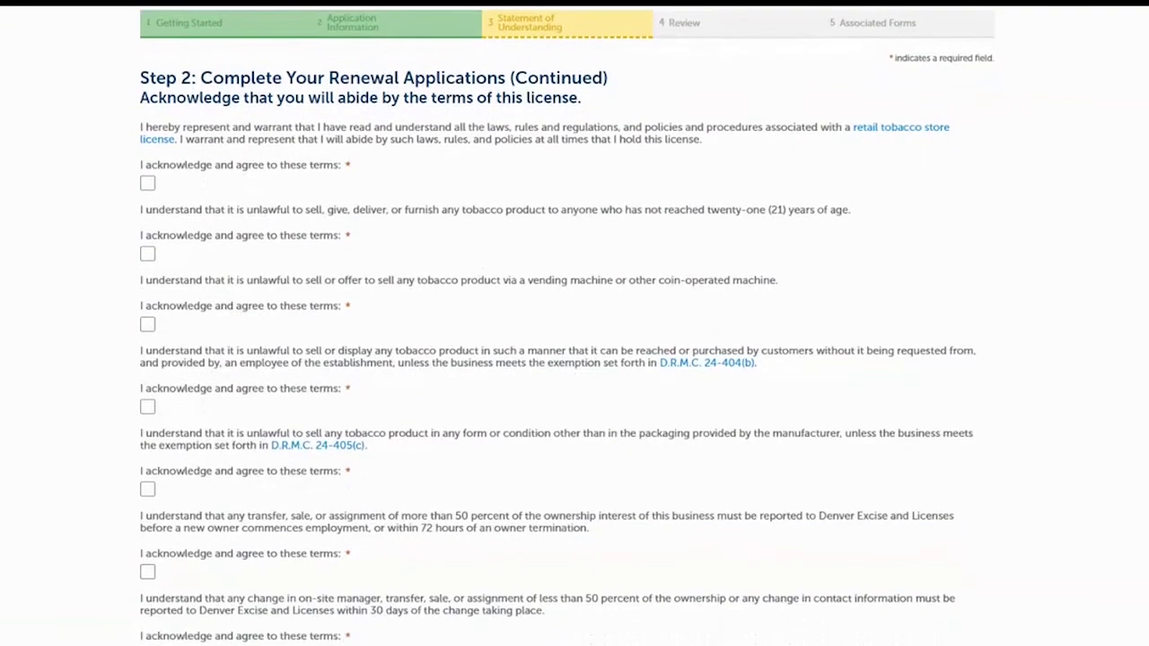
pyautogui.scroll(-1, 574, 359)
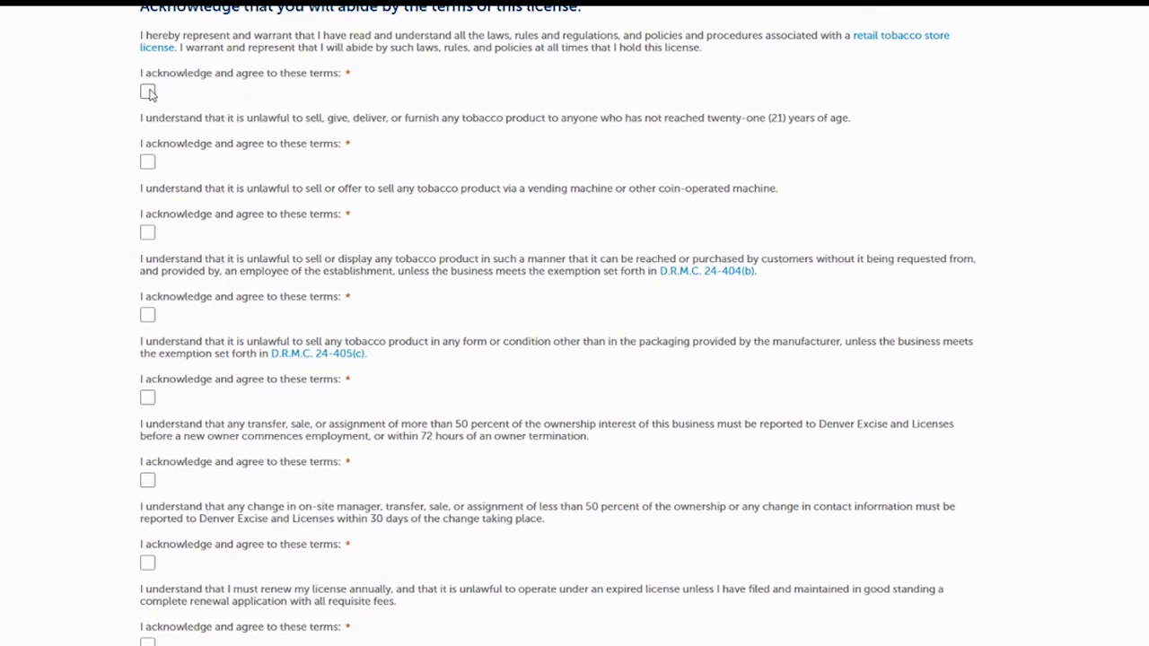
pyautogui.click(148, 93)
pyautogui.click(149, 163)
pyautogui.click(147, 235)
pyautogui.click(148, 316)
pyautogui.click(148, 399)
pyautogui.click(148, 482)
pyautogui.click(149, 565)
pyautogui.click(148, 642)
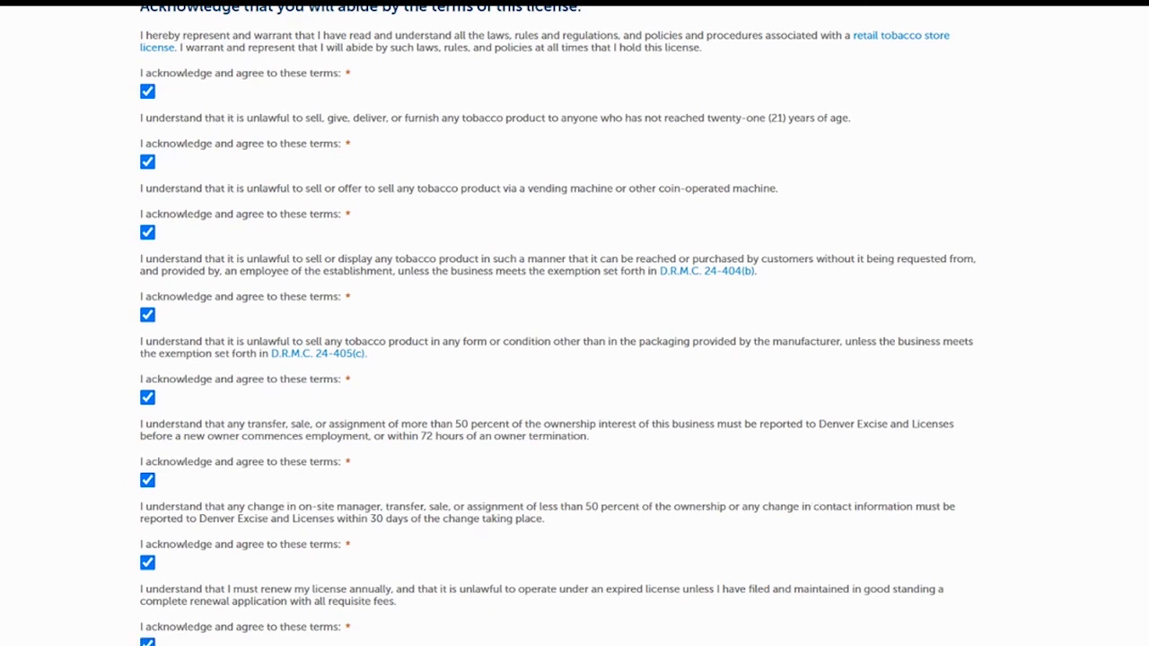
pyautogui.scroll(-3, 905, 326)
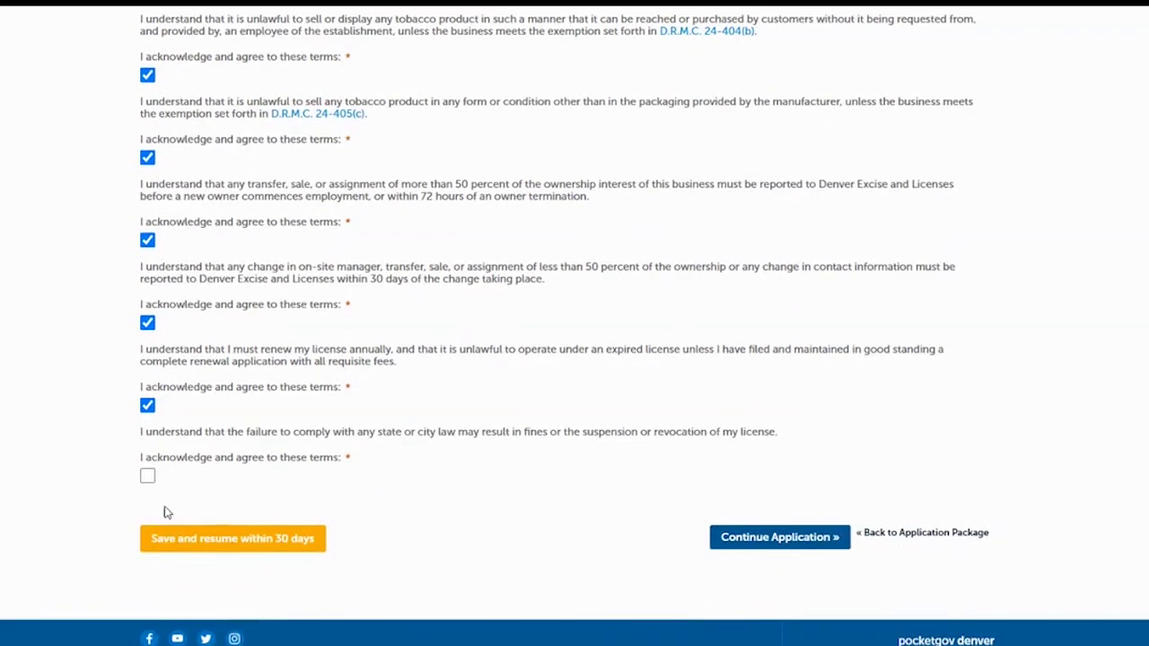
pyautogui.click(147, 476)
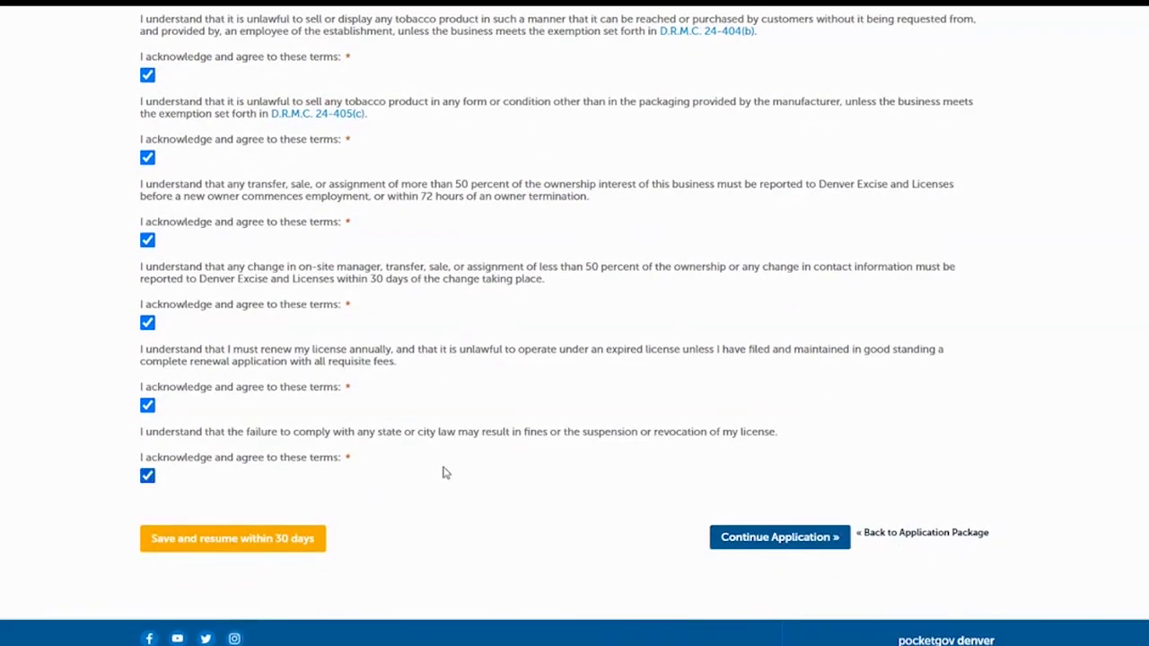
# On the Review page, agree to the oath of application certification and continue
pyautogui.click(741, 541)
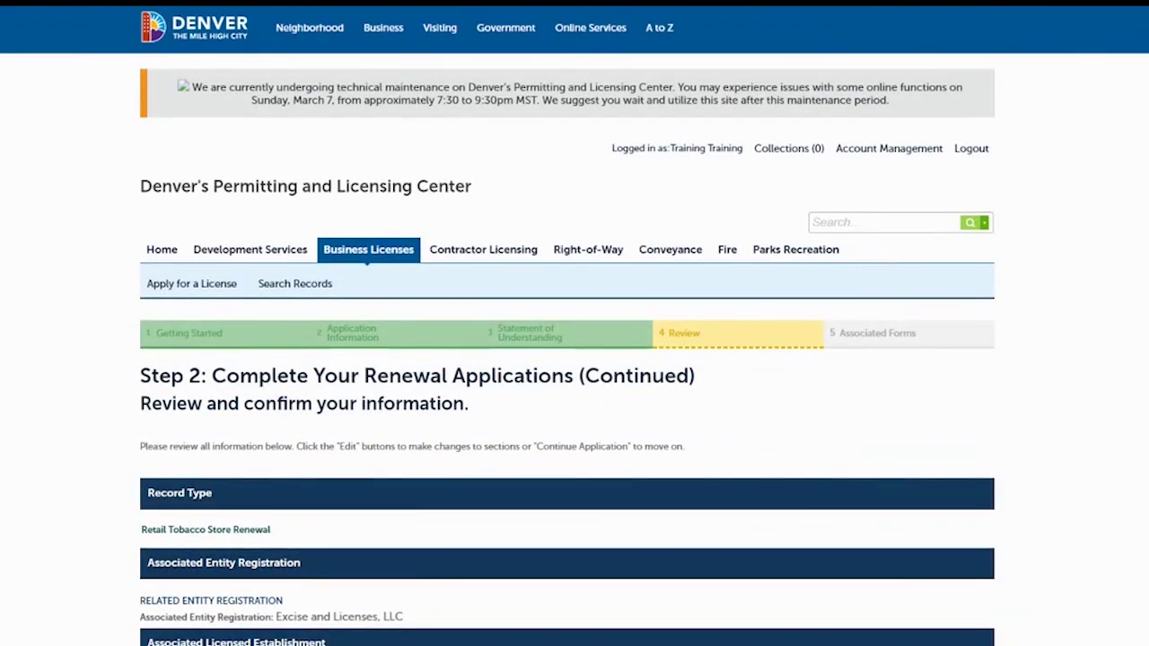
pyautogui.scroll(-4, 575, 359)
pyautogui.scroll(-1, 575, 359)
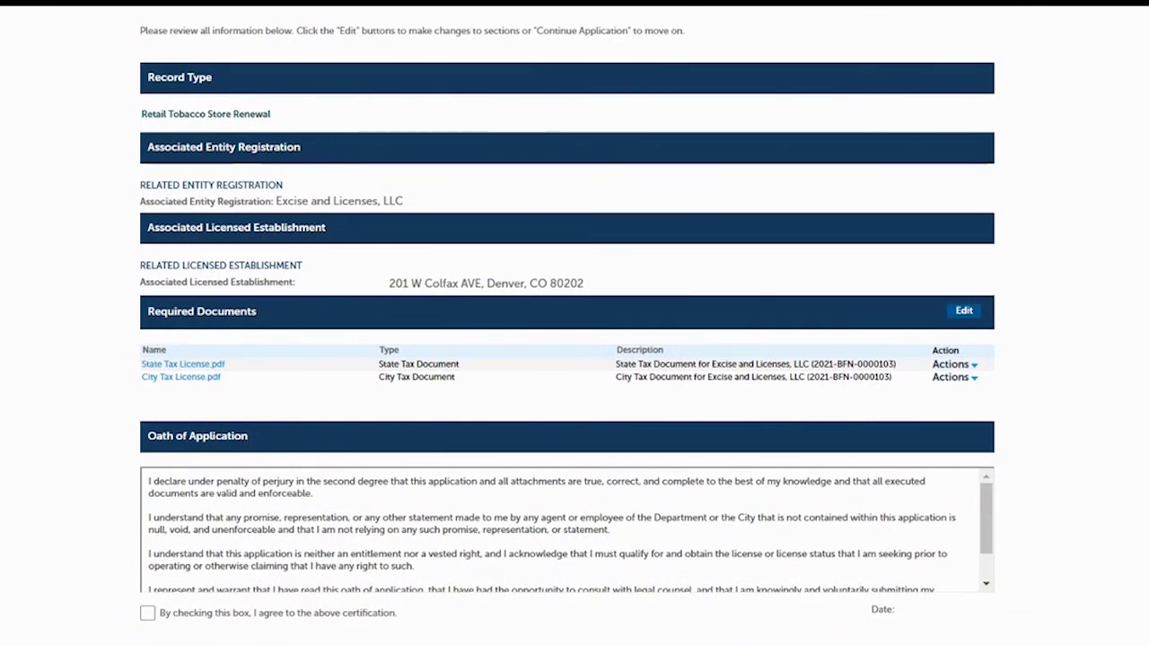
pyautogui.scroll(-2, 575, 359)
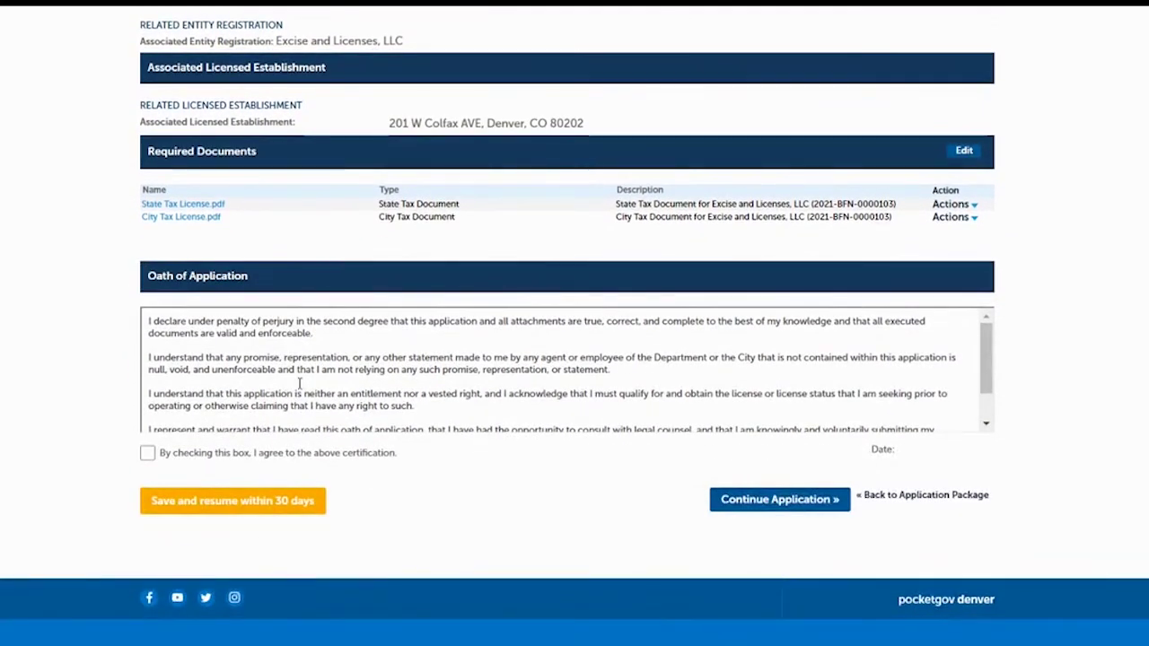
pyautogui.click(147, 455)
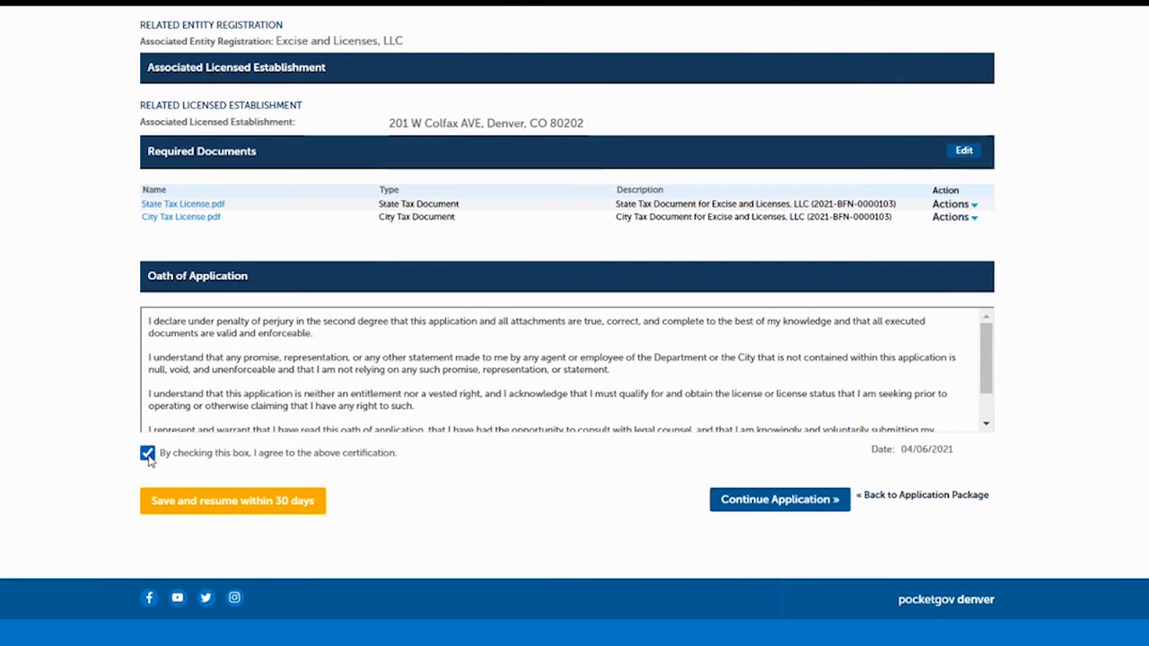
pyautogui.click(769, 503)
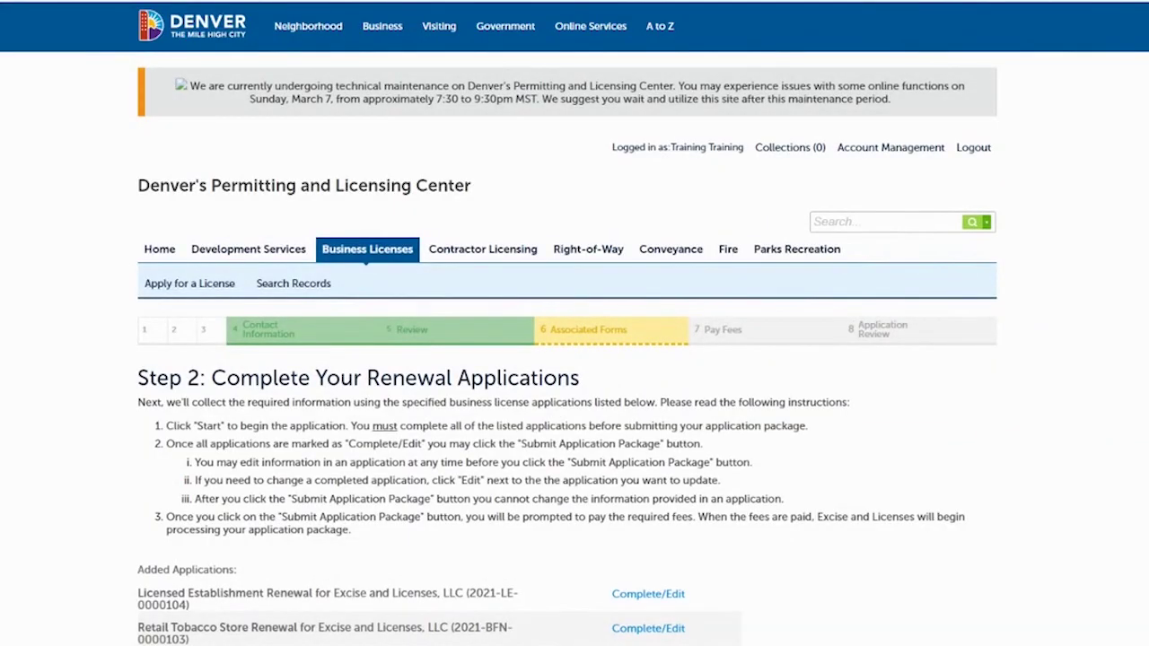
# Submit the application package with both renewals and view the success Receipt
pyautogui.scroll(-2, 1020, 304)
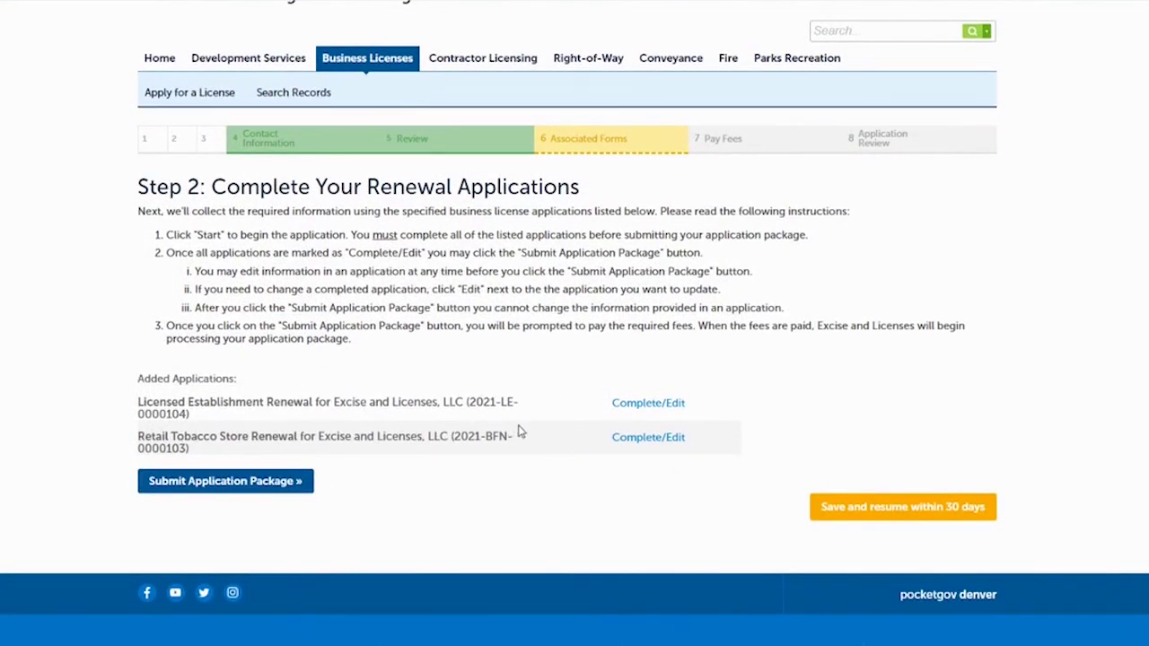
pyautogui.click(190, 485)
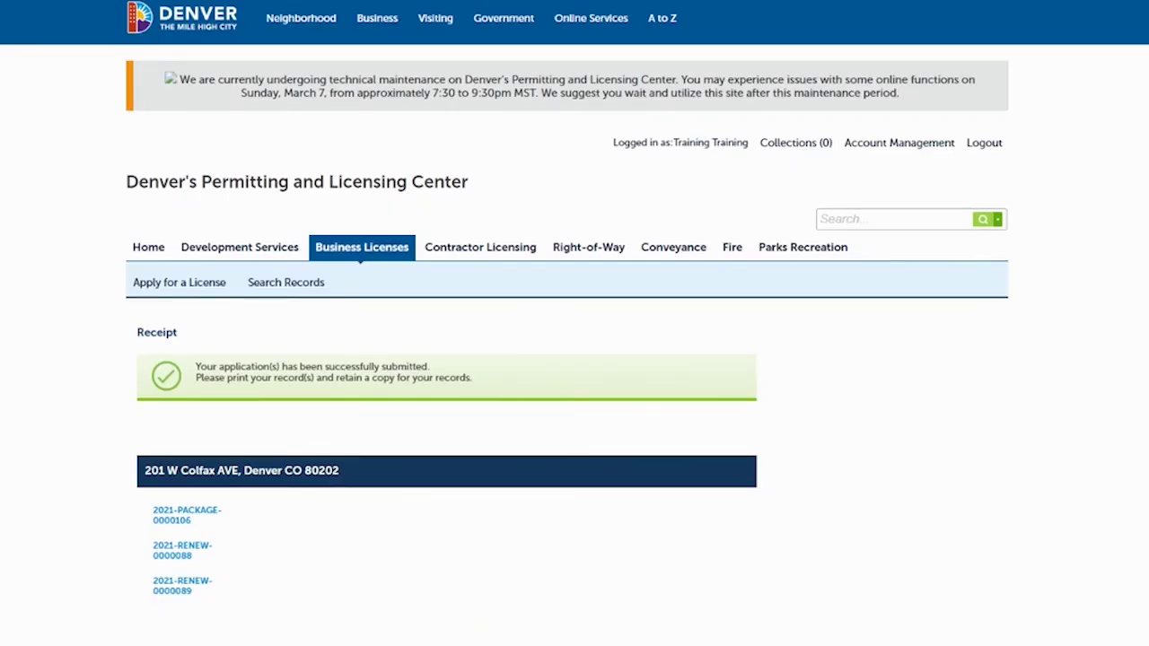
pyautogui.scroll(-1, 575, 323)
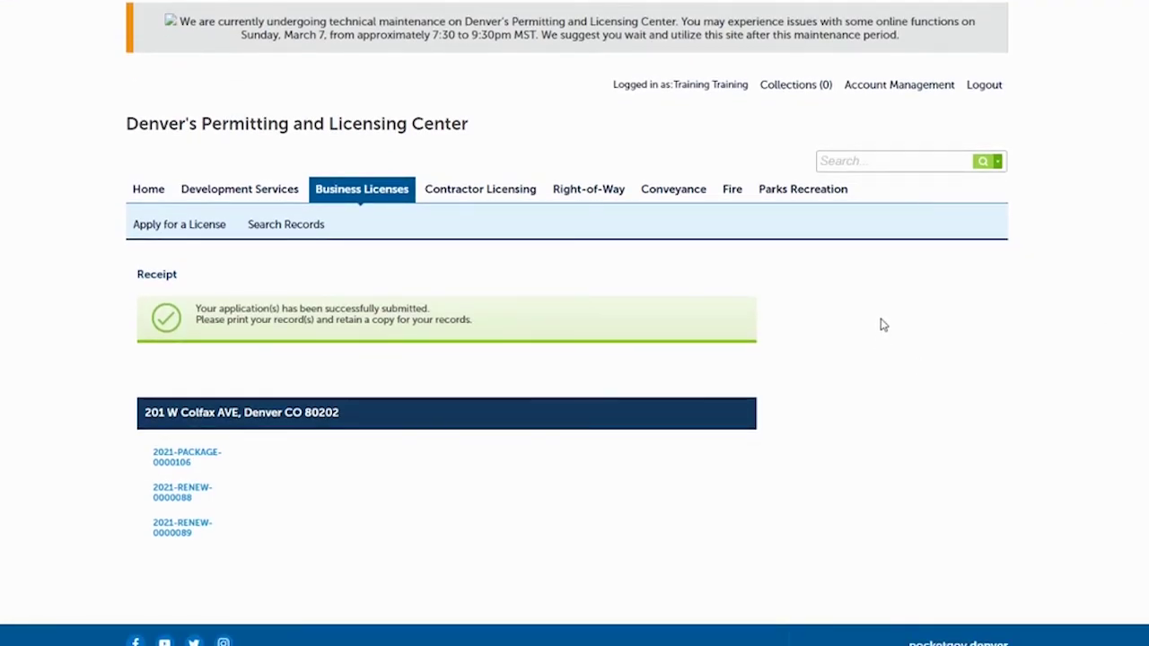